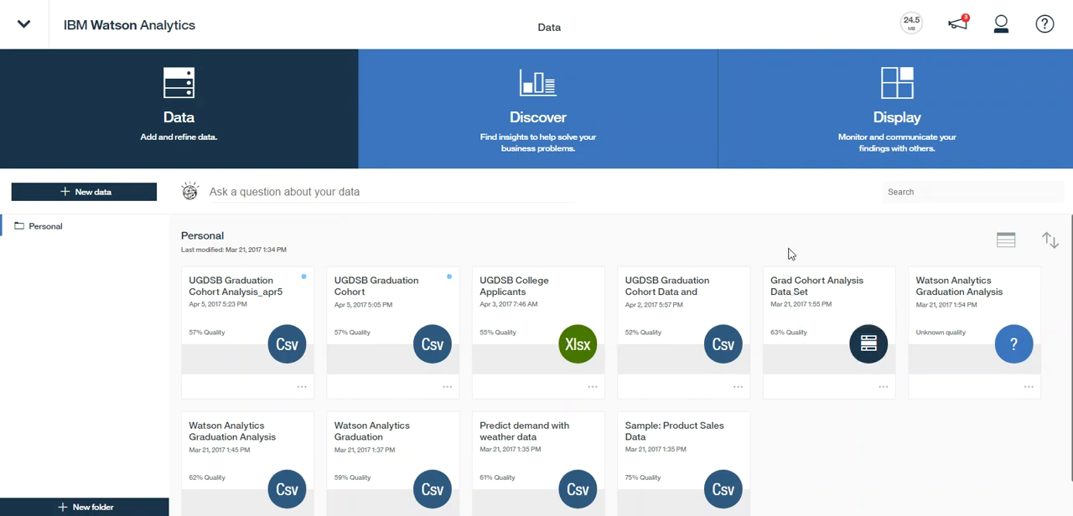
Open the Grad Cohort Analysis Data Set and ask the question "How many students graduated"
left_click(802, 300)
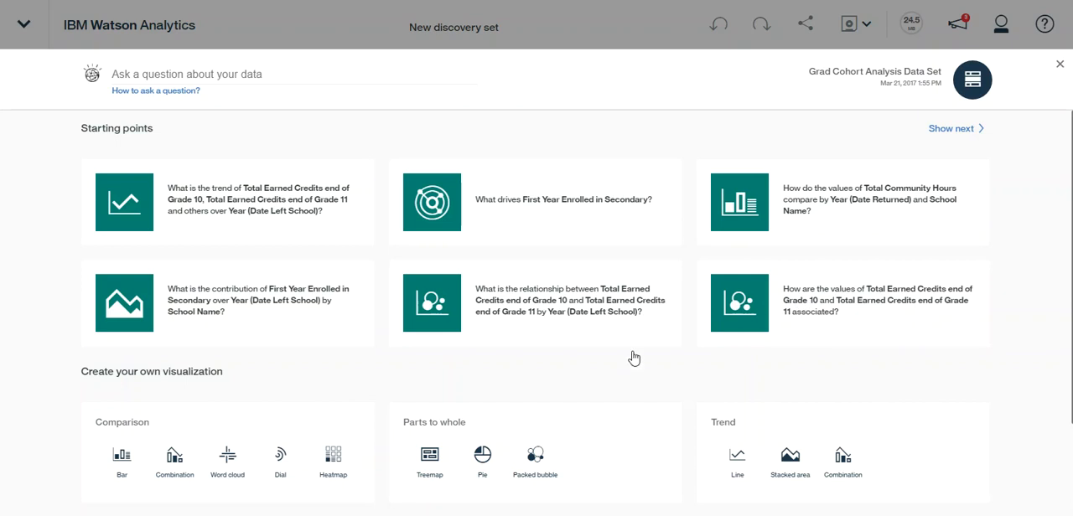
left_click(125, 72)
type("How many studen")
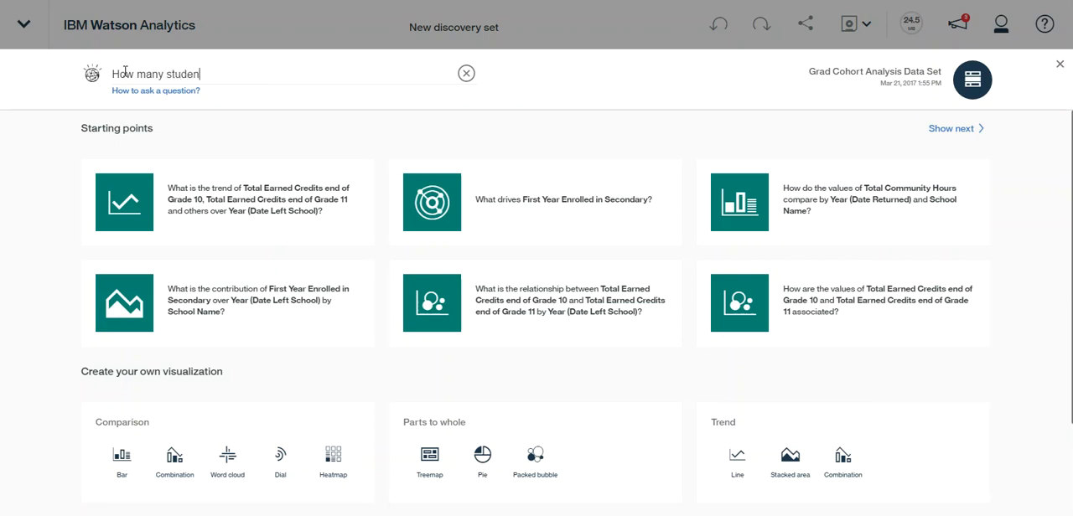
type("ts graduated")
key("Return")
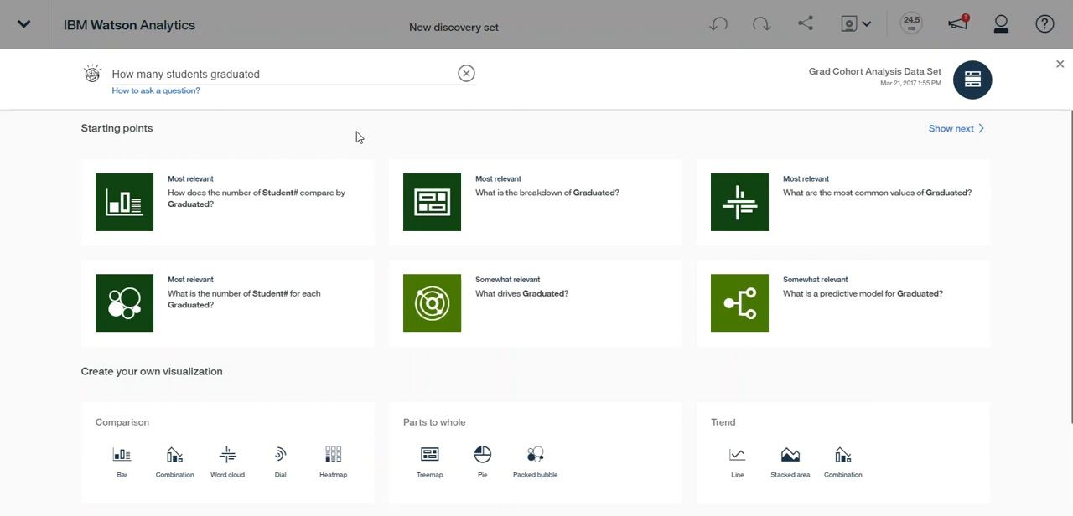
Open the suggested visualization "What is the breakdown of Graduated?"
left_click(556, 192)
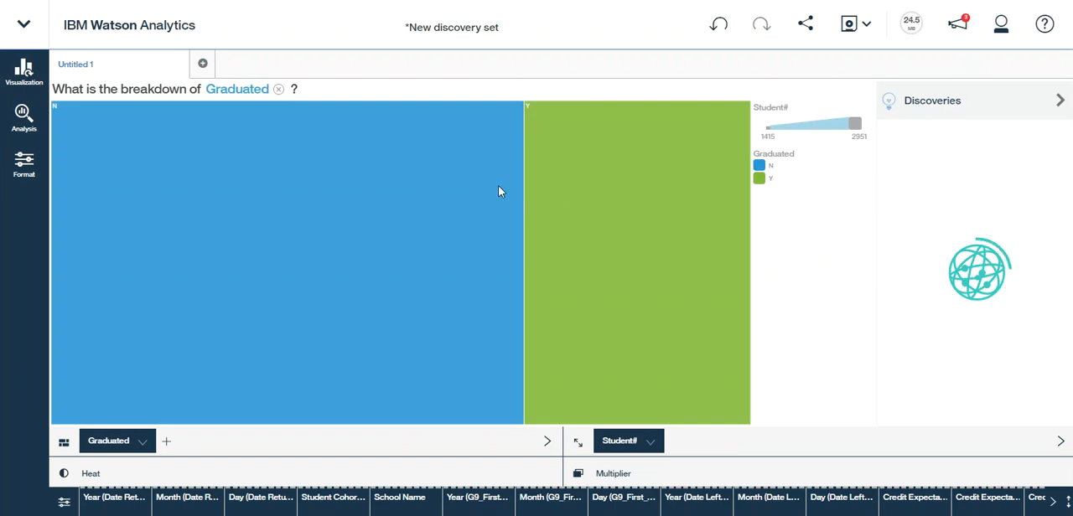
mouse_move(483, 198)
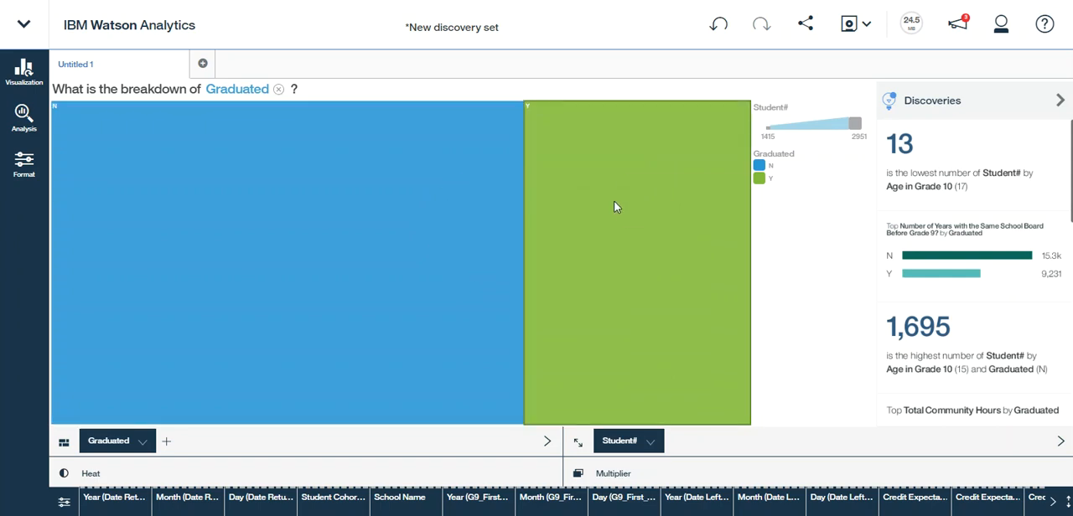
mouse_move(614, 206)
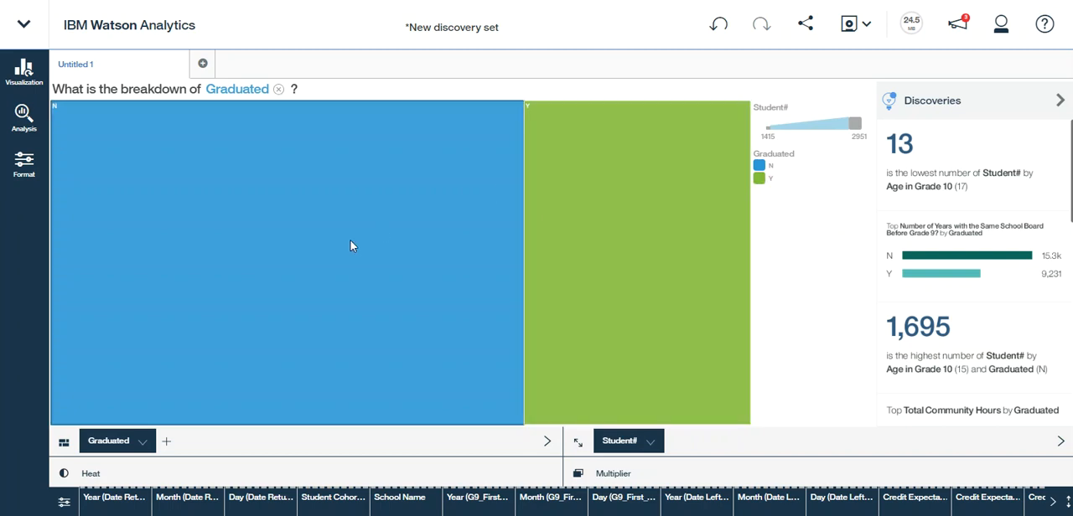
Add the Outcomes column alongside Graduated in the treemap, keeping all outcome values selected
left_click(167, 444)
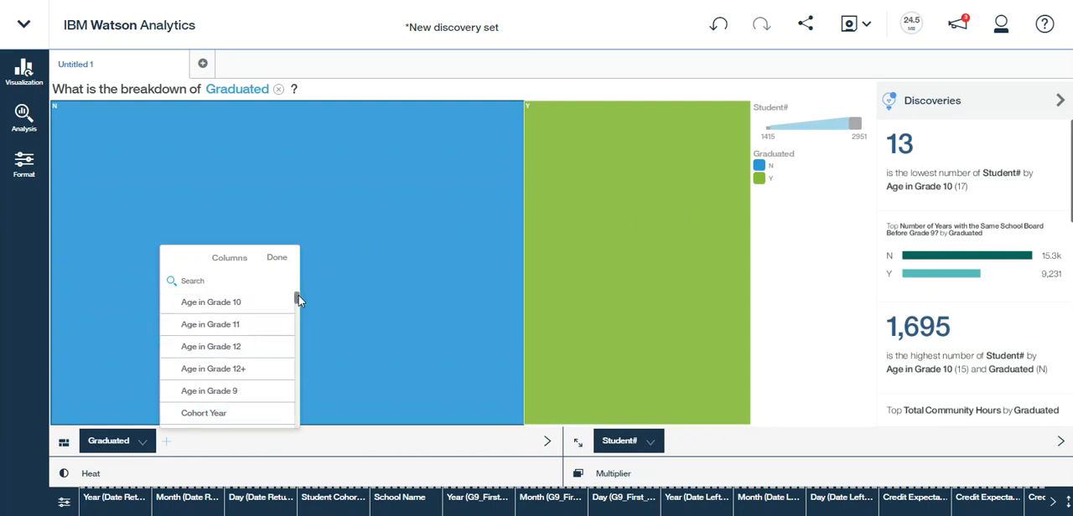
left_click_drag(299, 295, 296, 376)
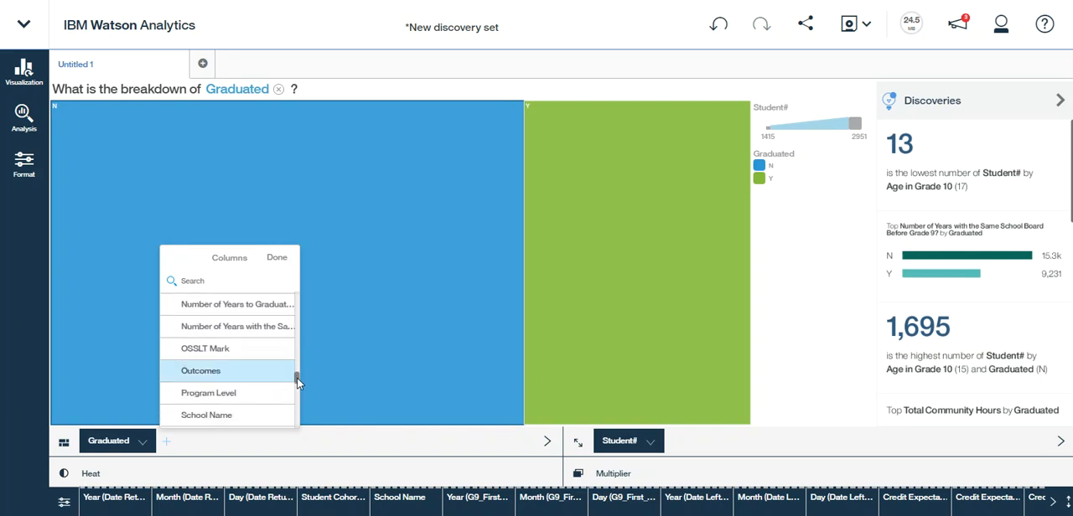
left_click(235, 381)
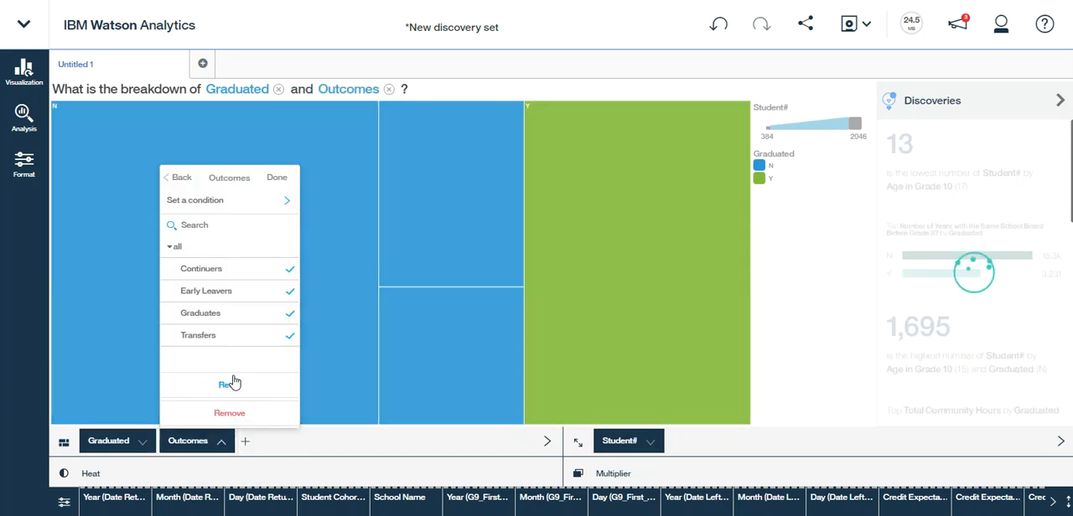
left_click(798, 300)
mouse_move(428, 248)
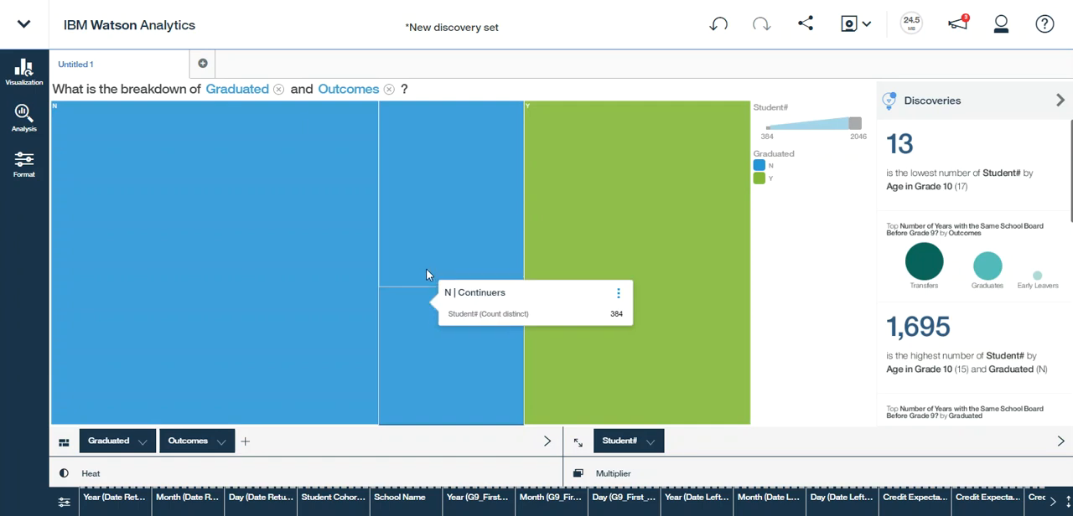
mouse_move(219, 193)
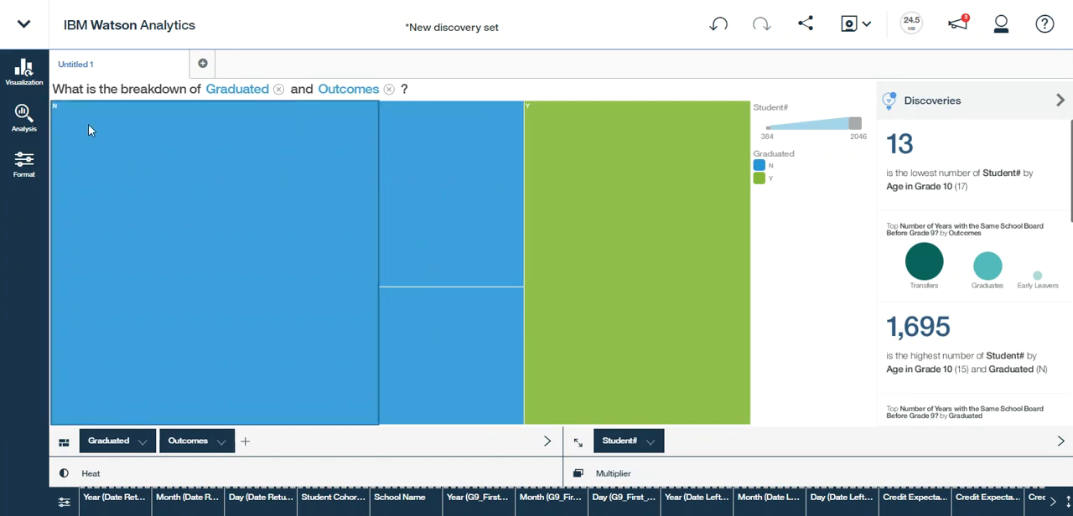
Change the treemap of Graduated and Outcomes to a bar chart
left_click(25, 72)
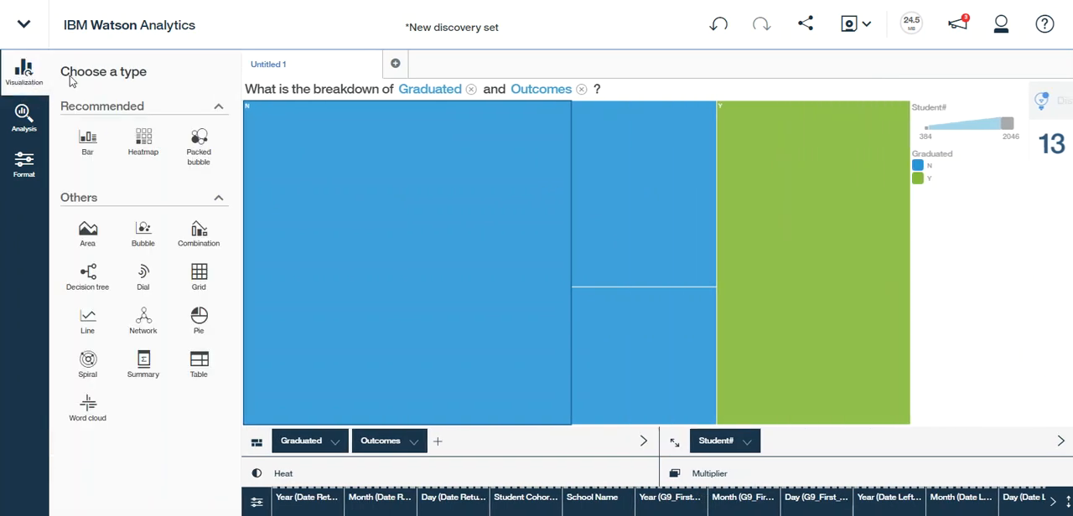
left_click(90, 148)
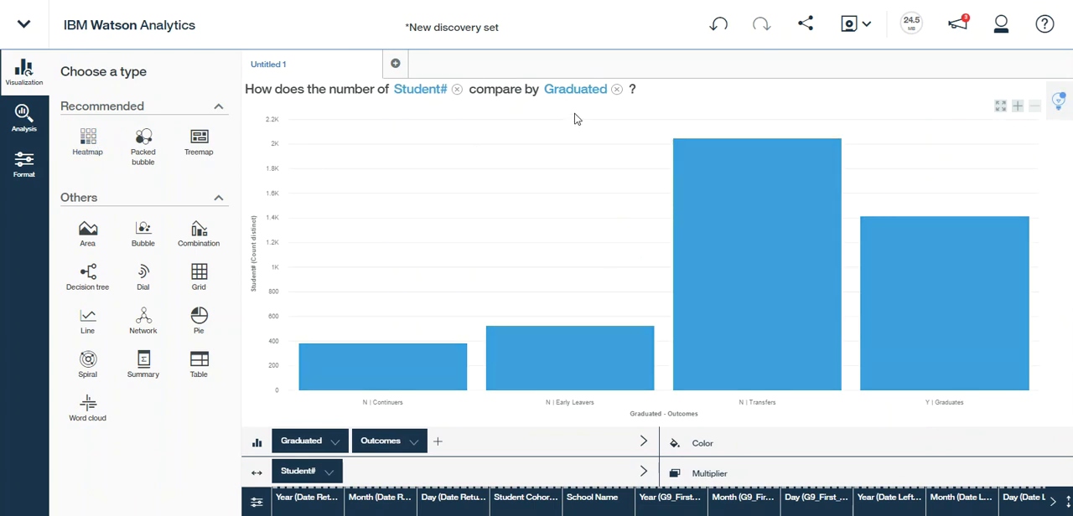
left_click(23, 82)
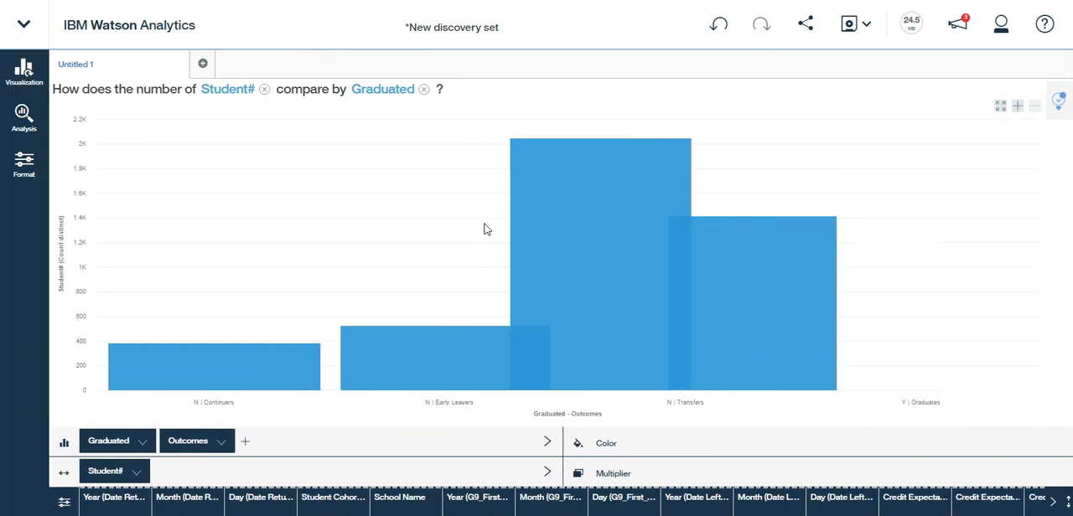
mouse_move(675, 331)
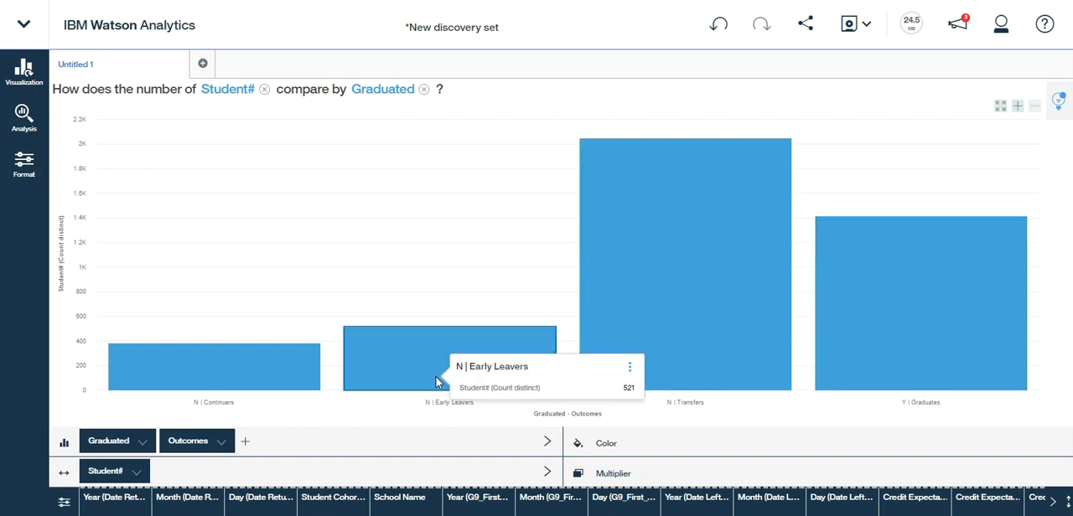
mouse_move(234, 383)
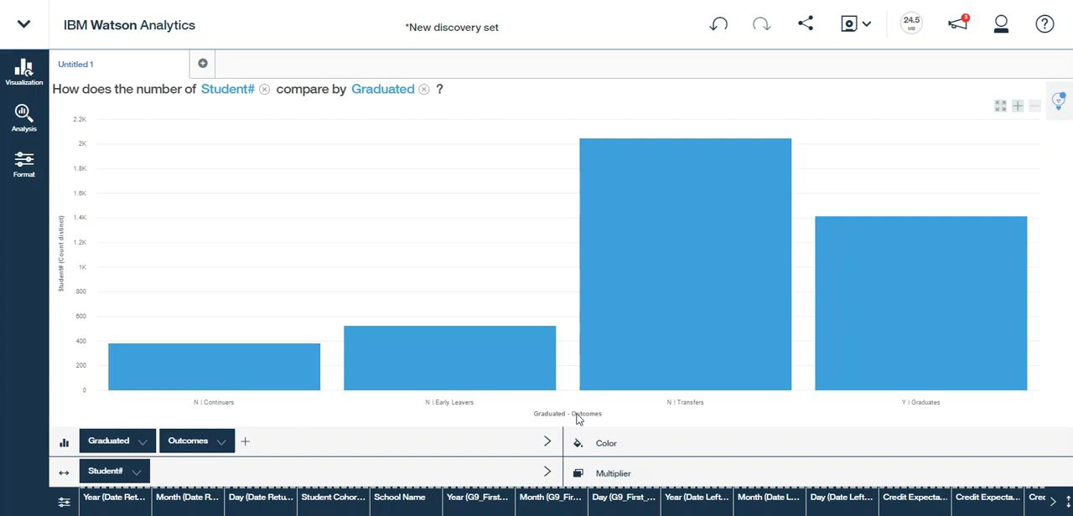
Color the bars in the chart by the Gender column
left_click(605, 445)
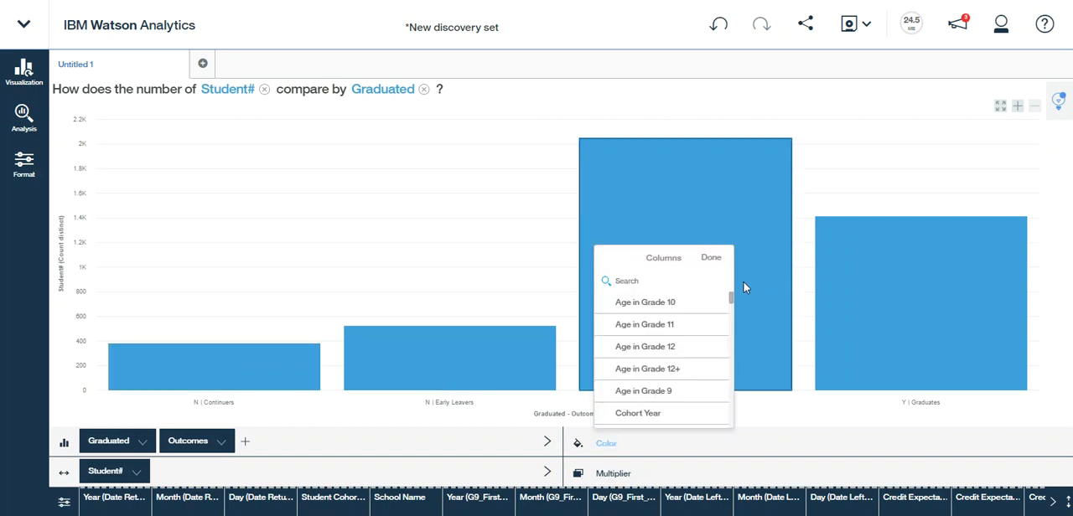
left_click_drag(731, 300, 730, 354)
left_click(630, 359)
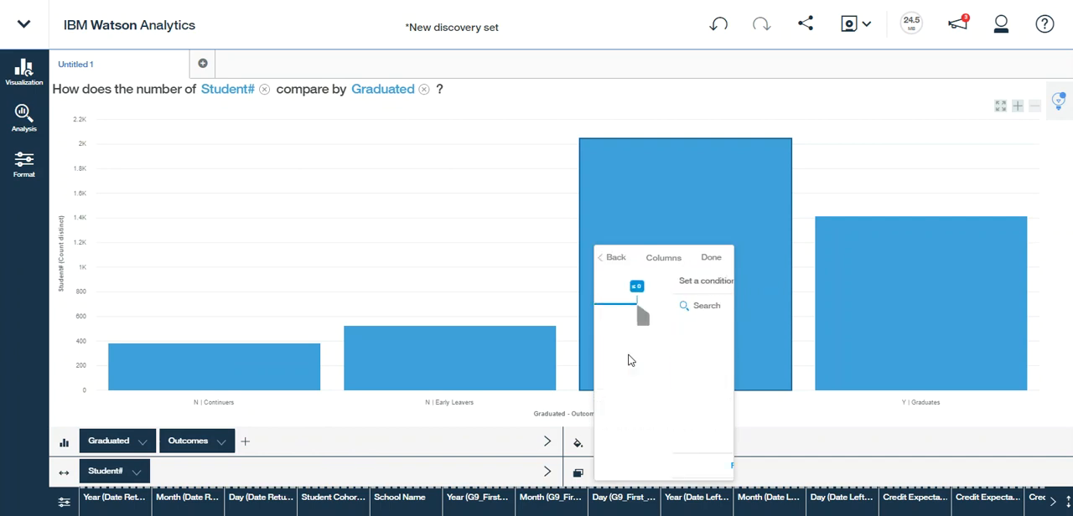
left_click(982, 309)
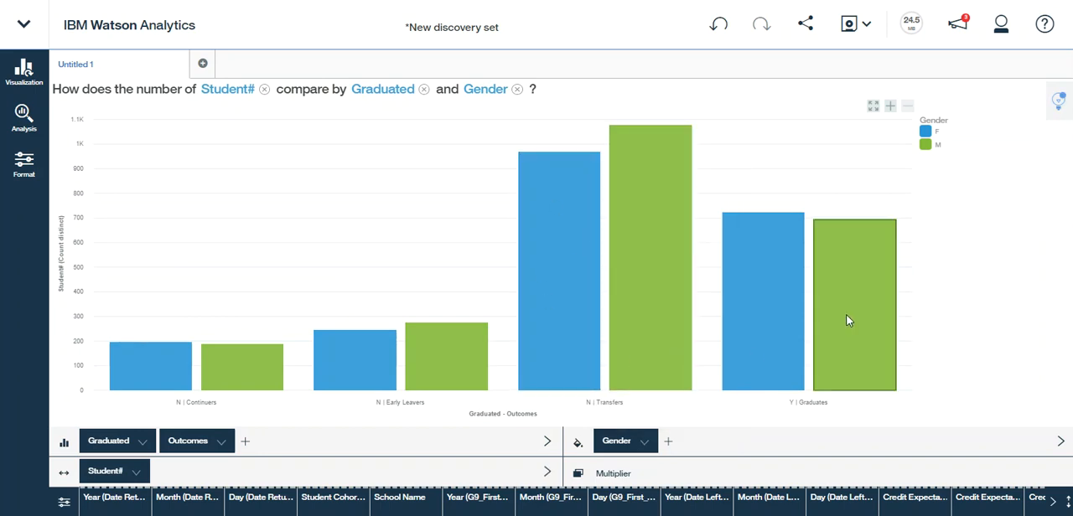
mouse_move(846, 320)
mouse_move(757, 315)
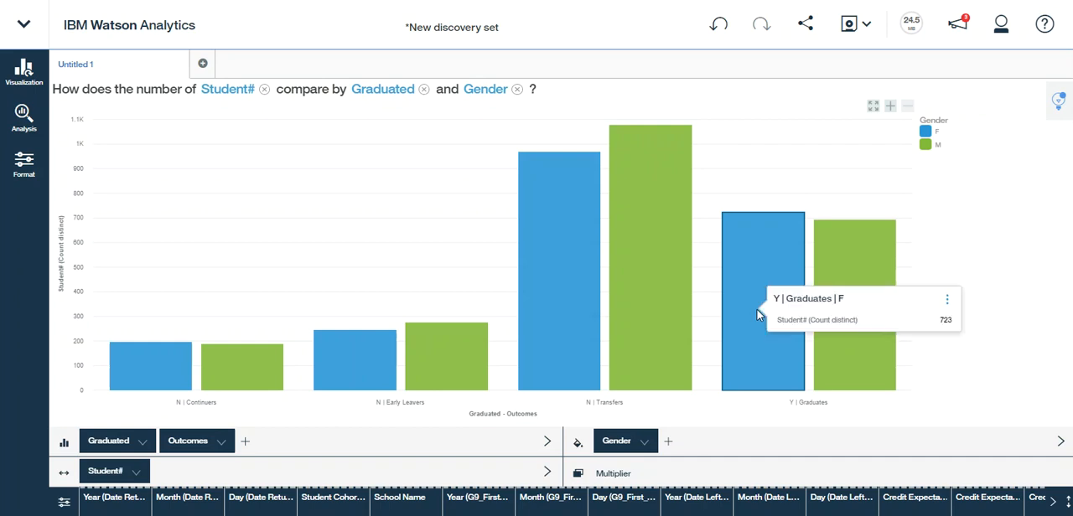
Split the bar chart into separate charts using Cohort Year as the multiplier
left_click(615, 475)
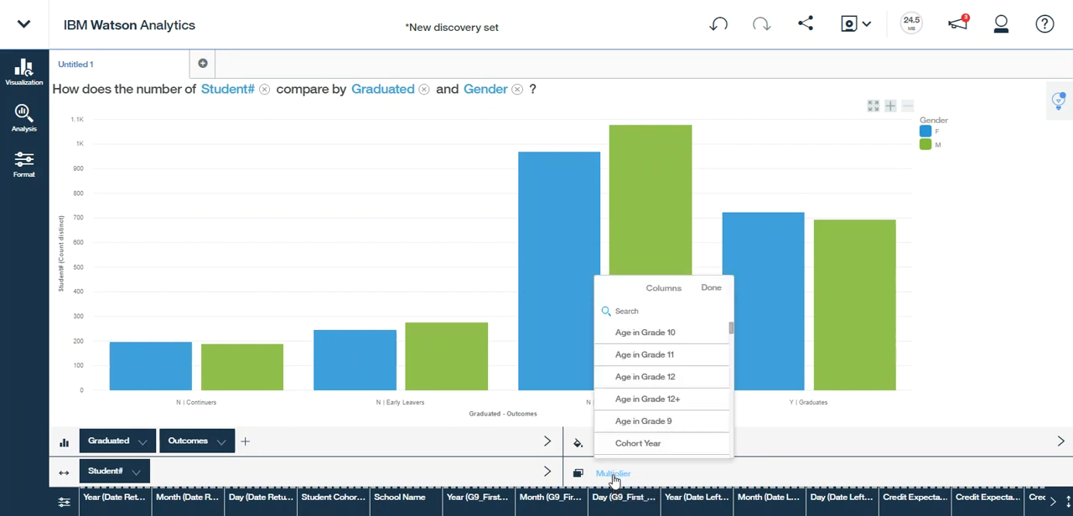
left_click(650, 449)
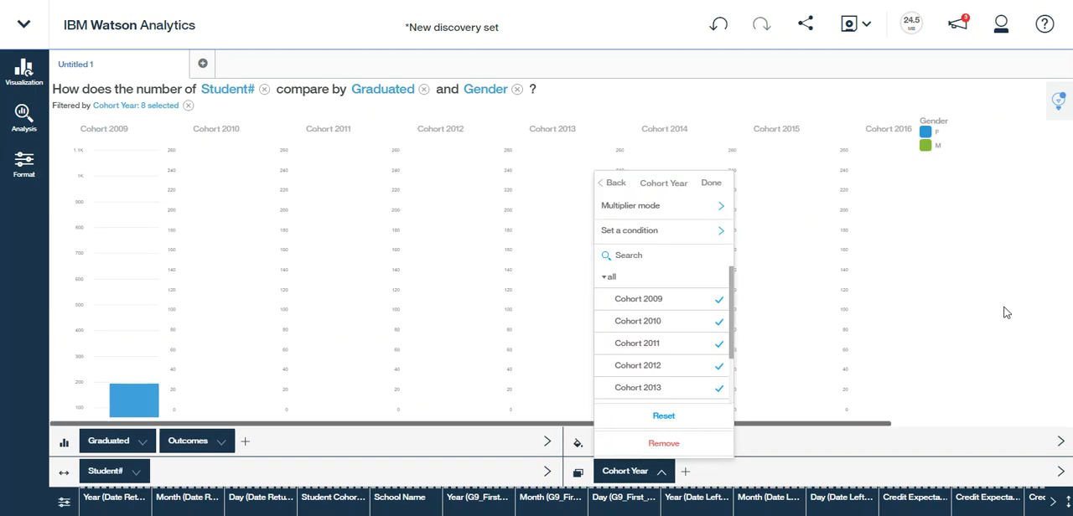
left_click(1006, 312)
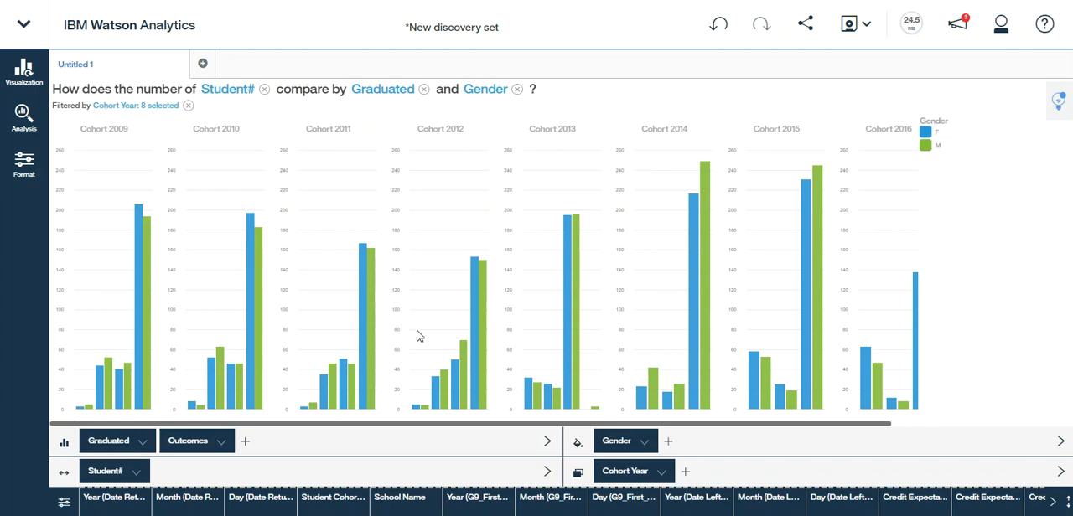
Exclude Cohort 2014, Cohort 2015 and Cohort 2016 from the Cohort Year multiplier
left_click(662, 471)
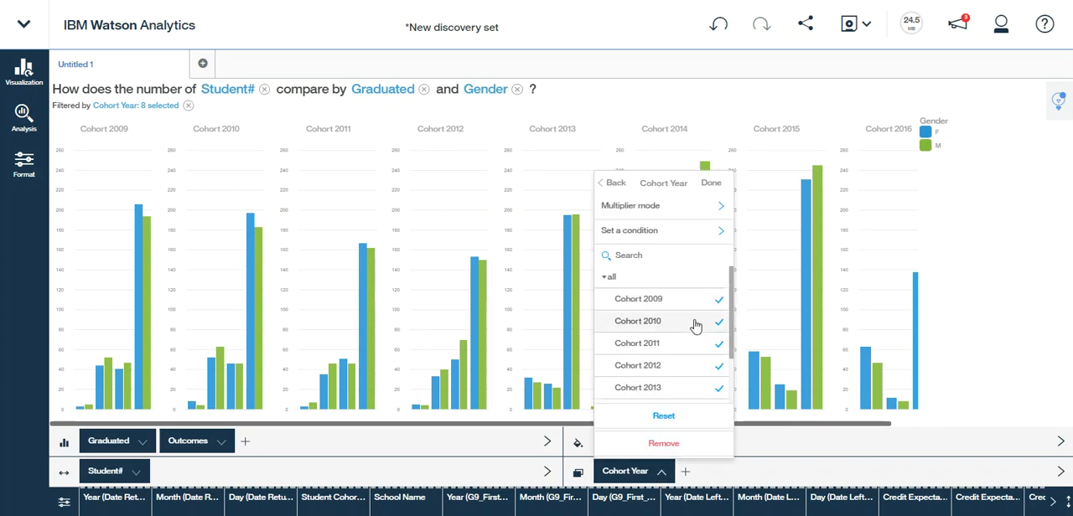
scroll(734, 318, "down", 2)
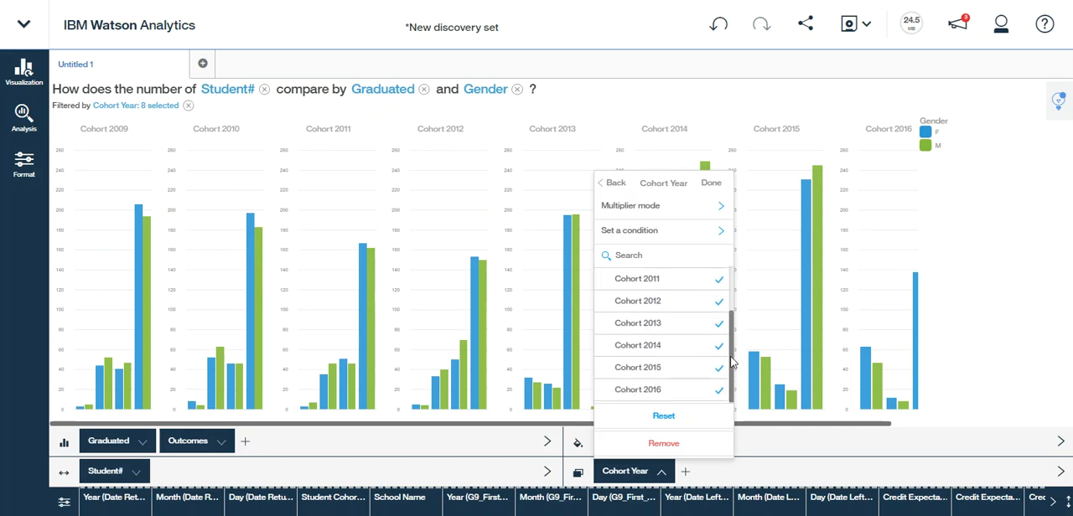
left_click(637, 369)
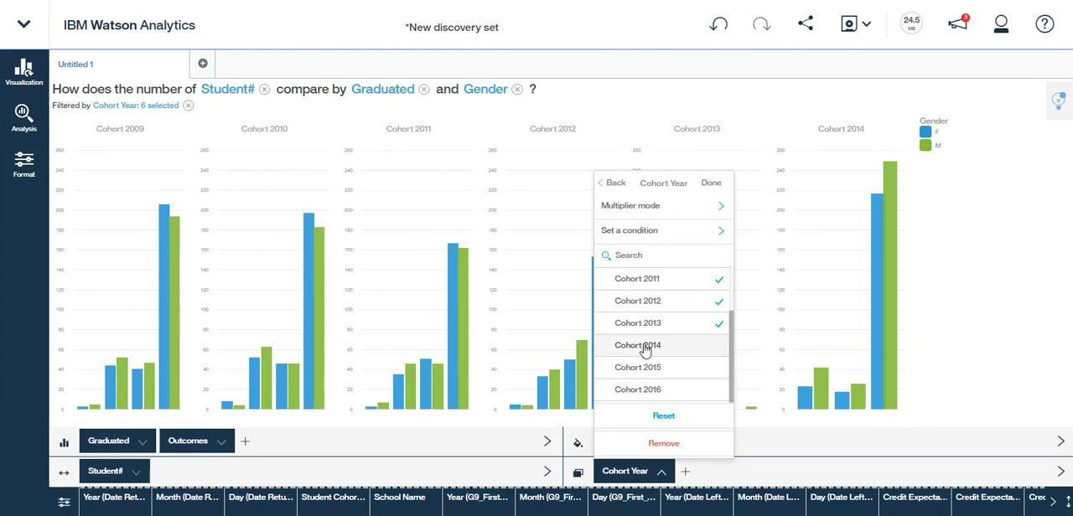
left_click(644, 349)
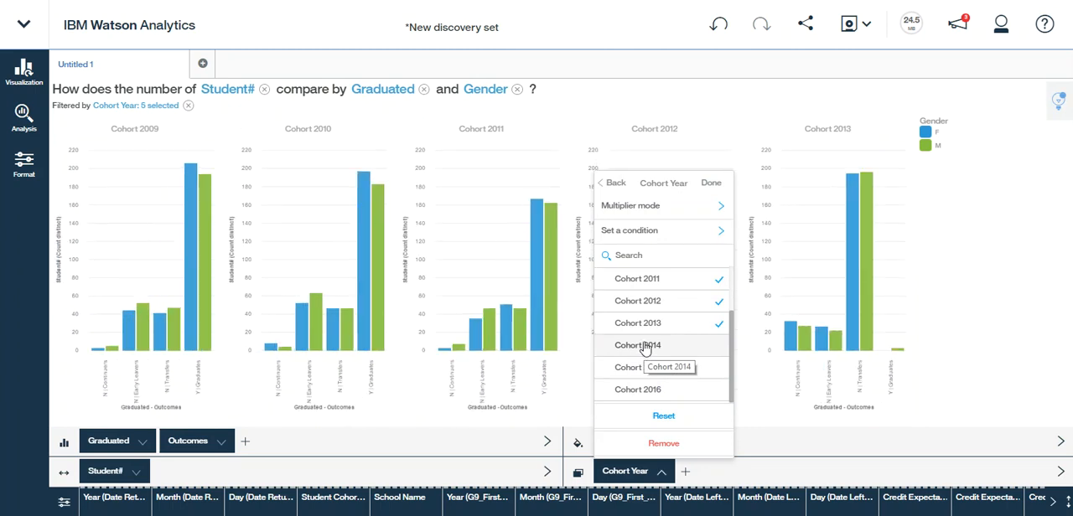
left_click(973, 292)
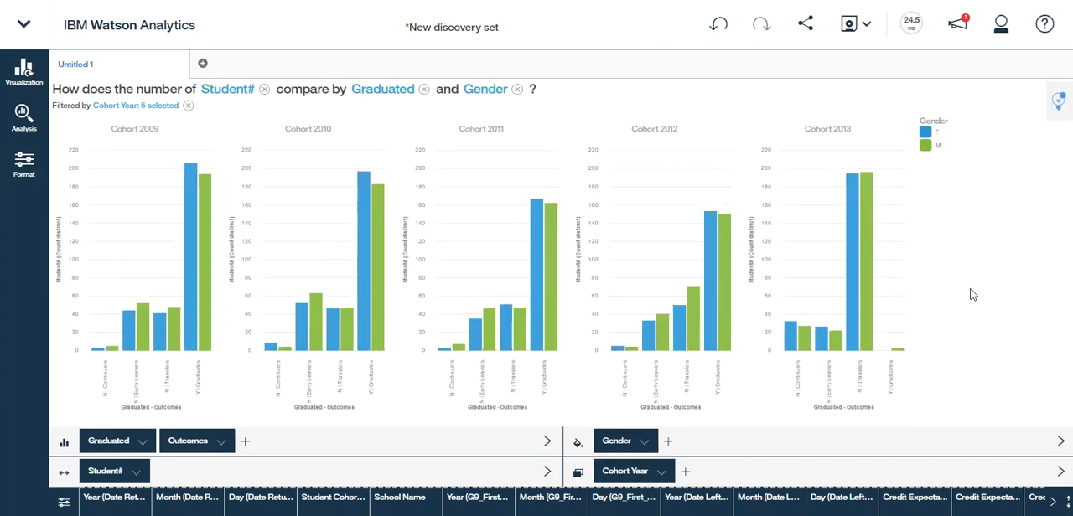
Format the cohort bar charts with the Stacked and 100% stacked variations
mouse_move(861, 281)
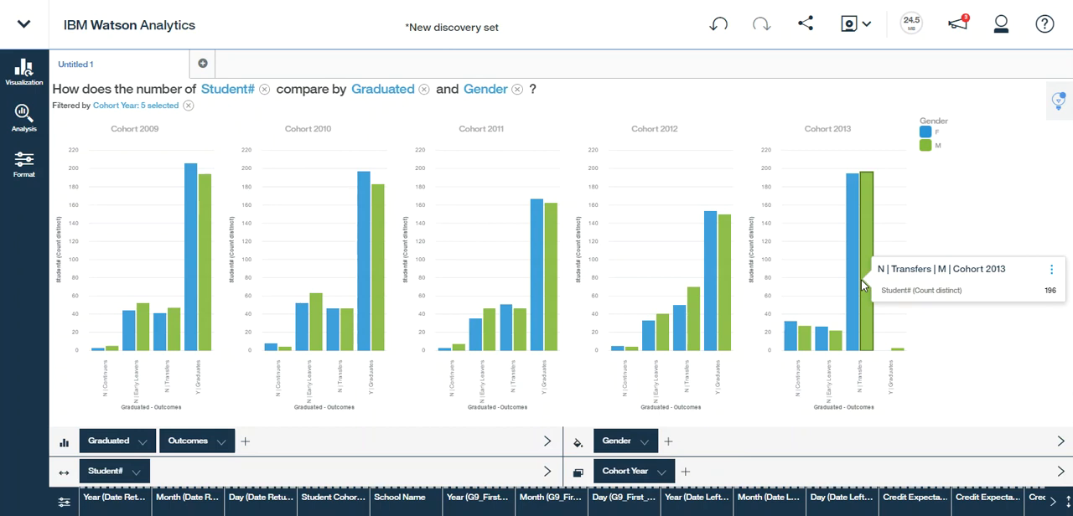
left_click(24, 172)
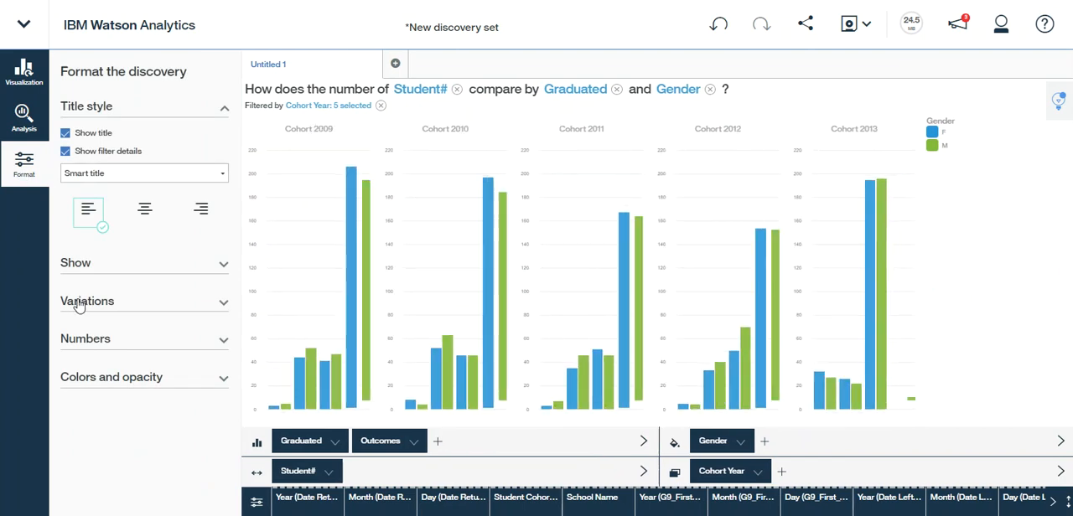
left_click(77, 303)
left_click(65, 346)
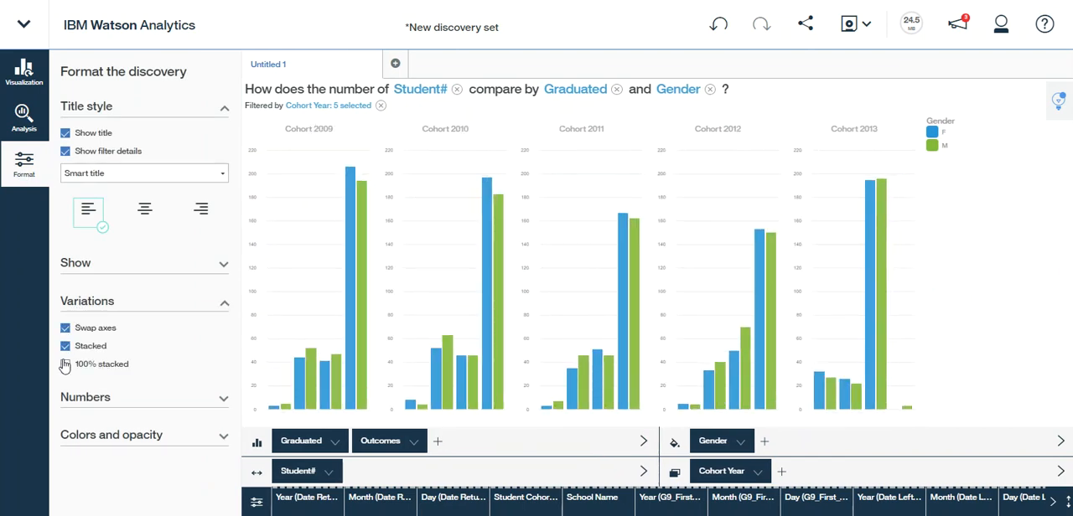
left_click(65, 367)
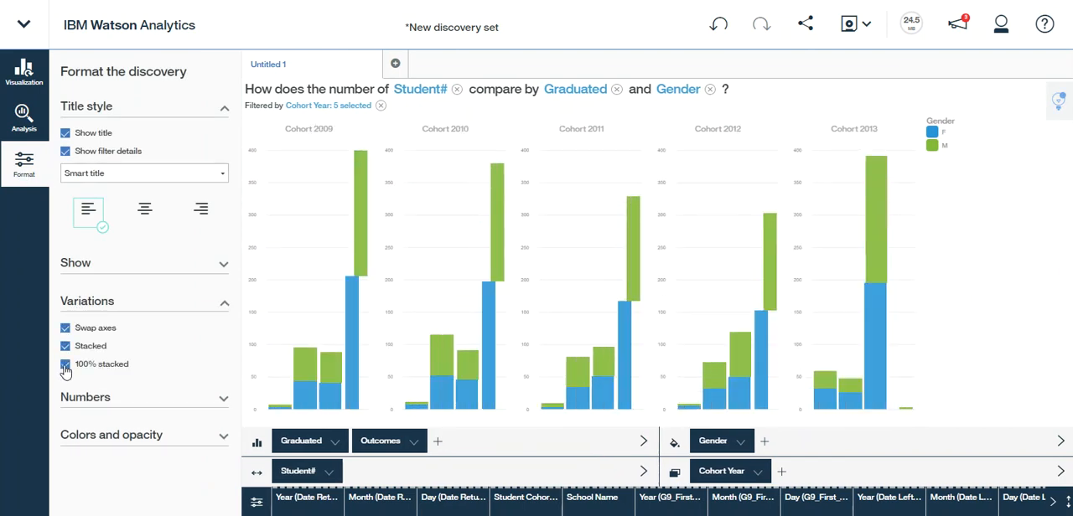
left_click(23, 165)
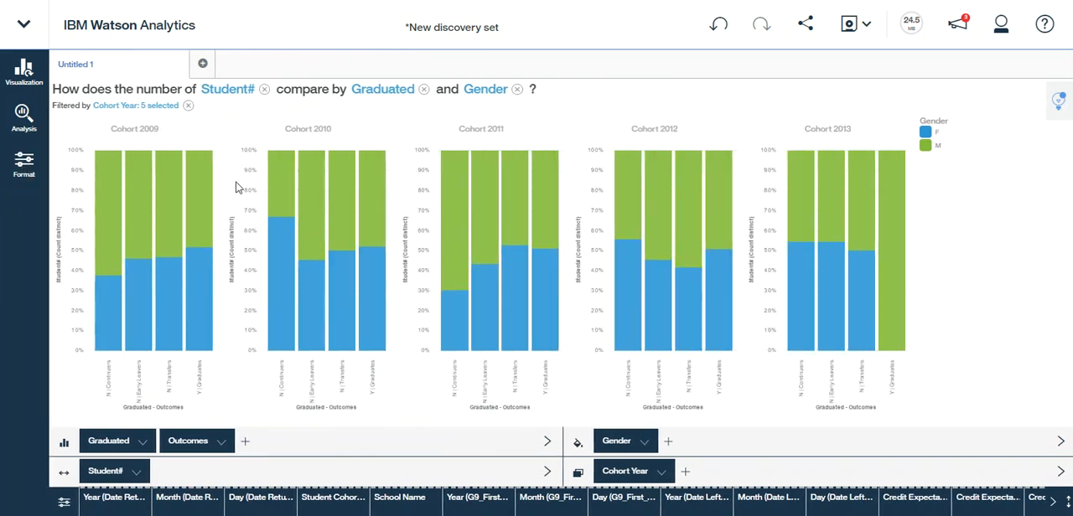
Replace Gender with First Nation Flag as the color breakdown of the cohort bar charts
mouse_move(194, 293)
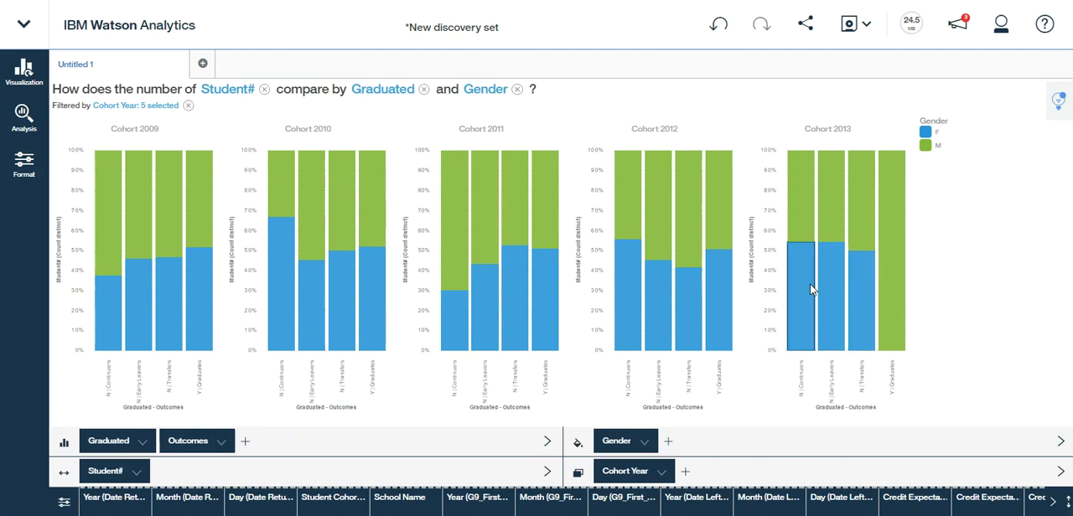
mouse_move(809, 283)
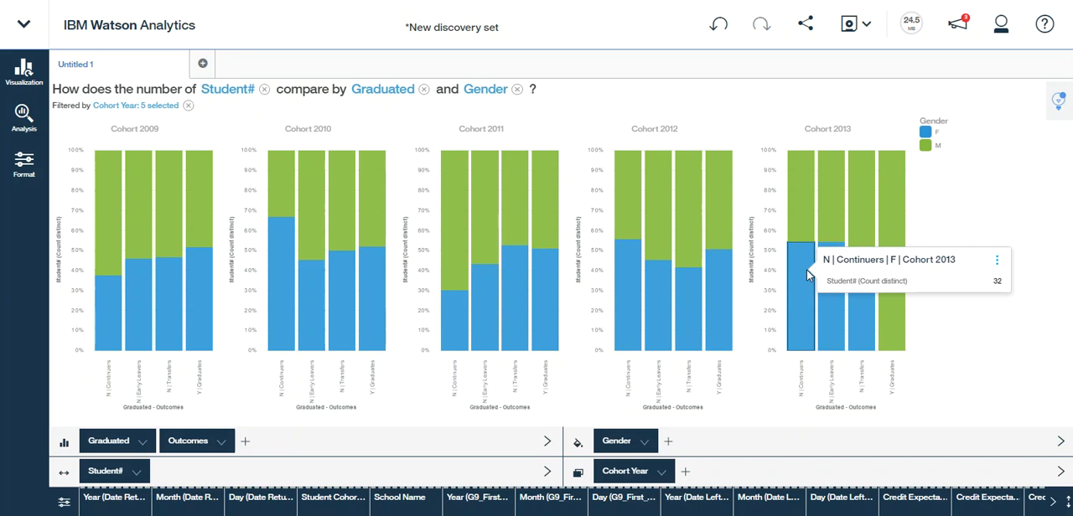
left_click(490, 94)
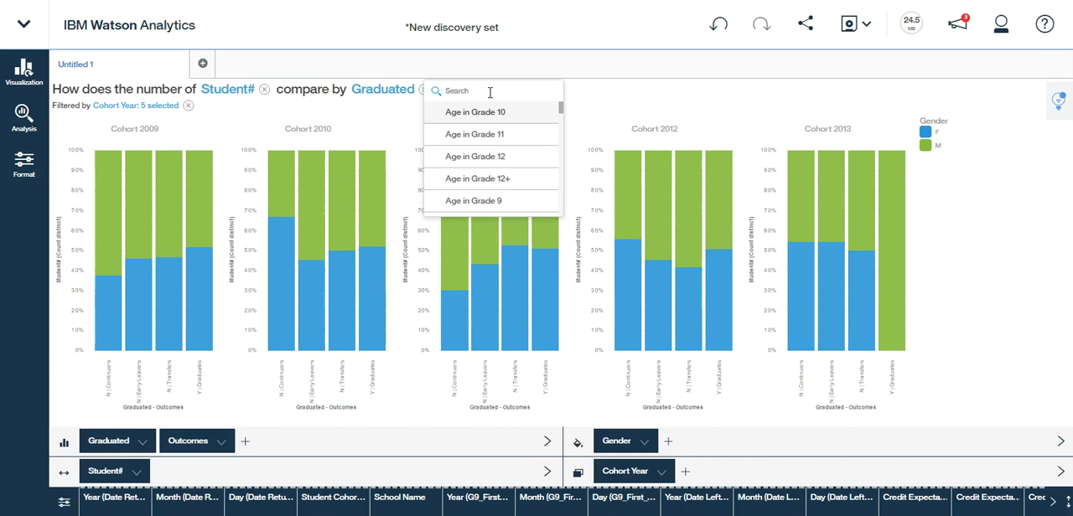
left_click_drag(561, 113, 561, 145)
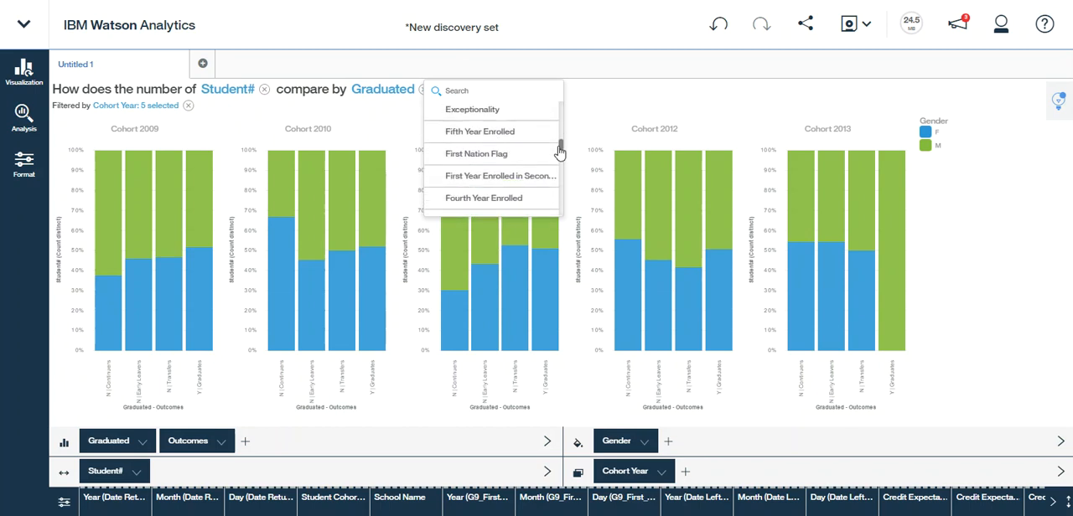
left_click(476, 161)
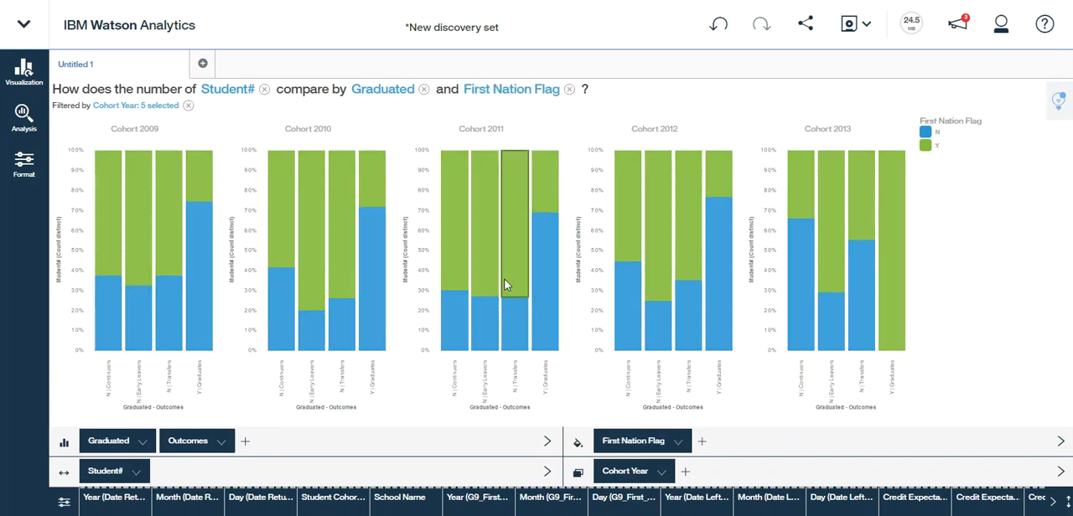
Color the cohort bar charts by Exceptionality instead of First Nation Flag and highlight the Learning Disability category
mouse_move(505, 285)
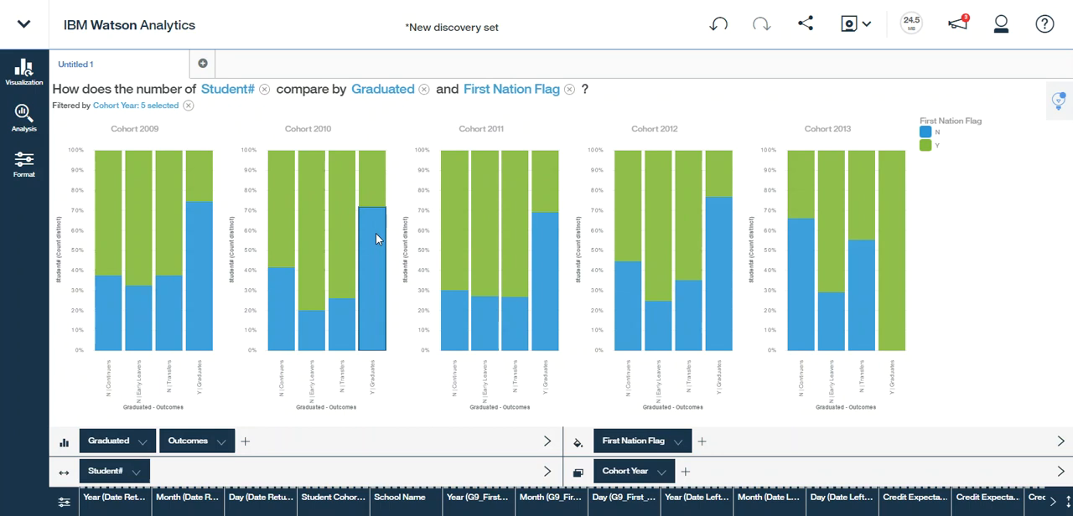
mouse_move(379, 241)
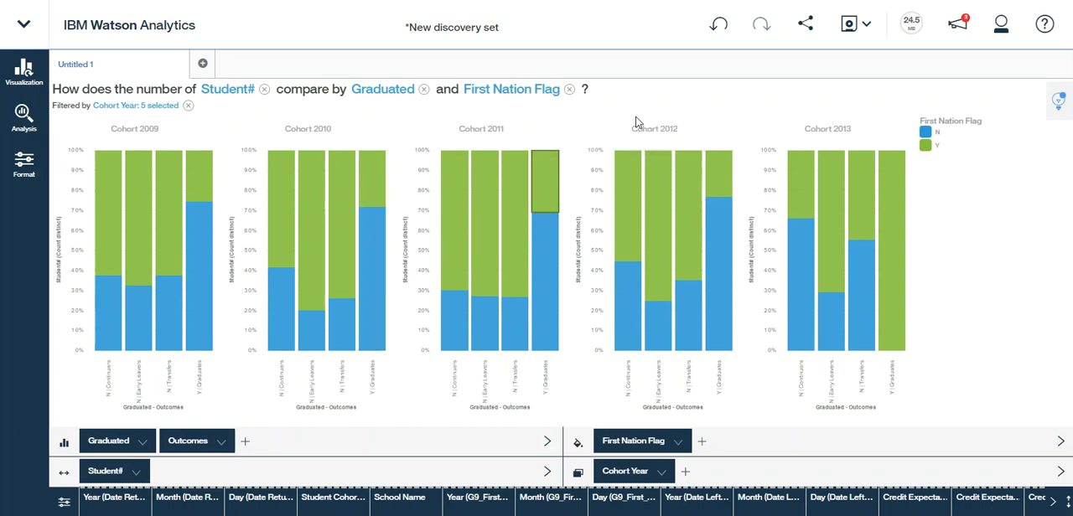
left_click(519, 91)
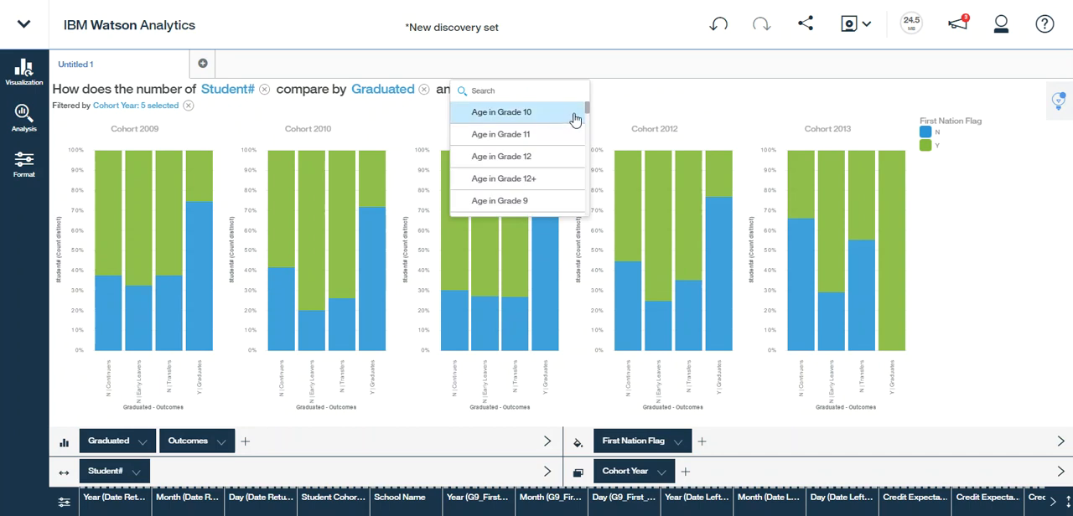
left_click_drag(587, 105, 586, 147)
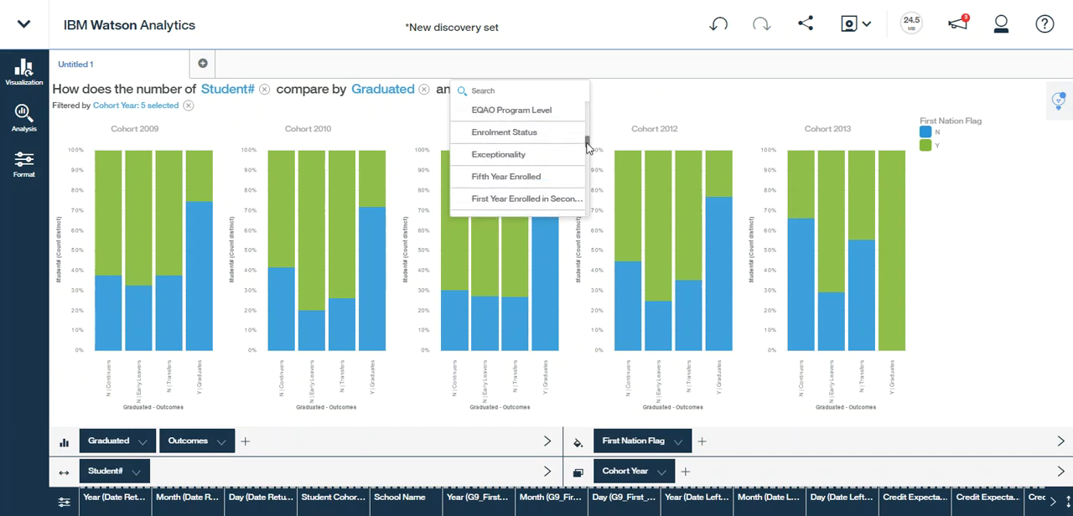
left_click(491, 156)
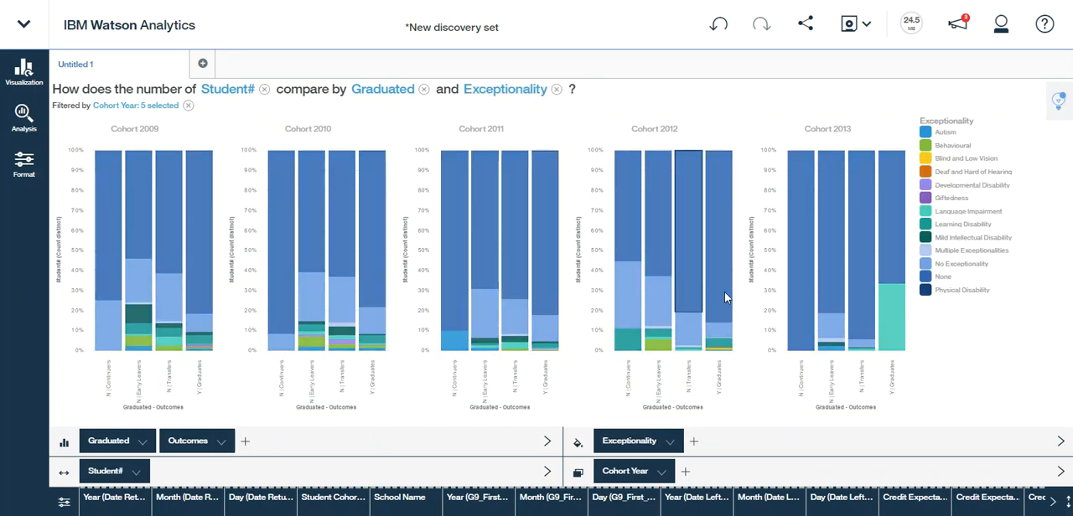
left_click(970, 227)
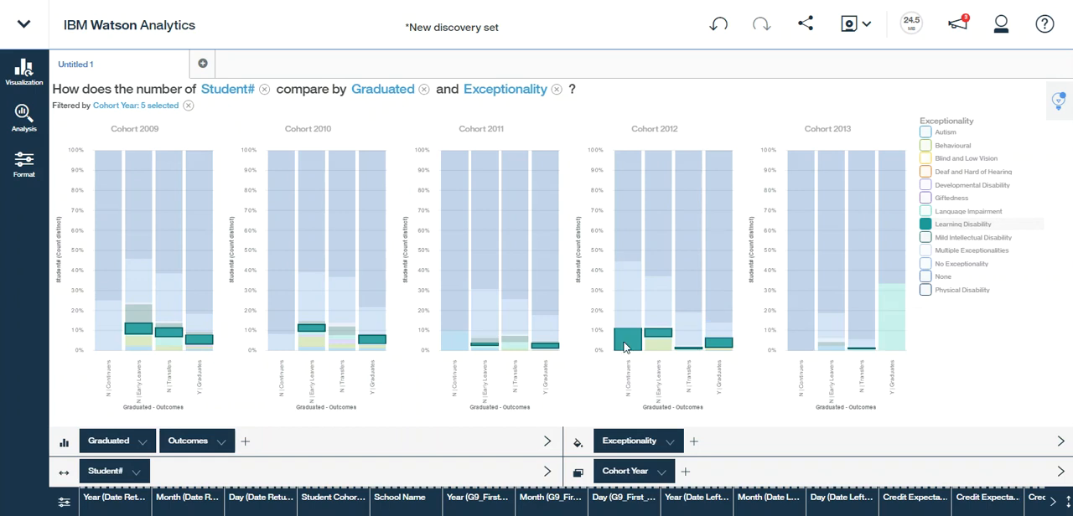
mouse_move(624, 347)
Replace Exceptionality with School Name as the color breakdown of the cohort bar charts
left_click(527, 93)
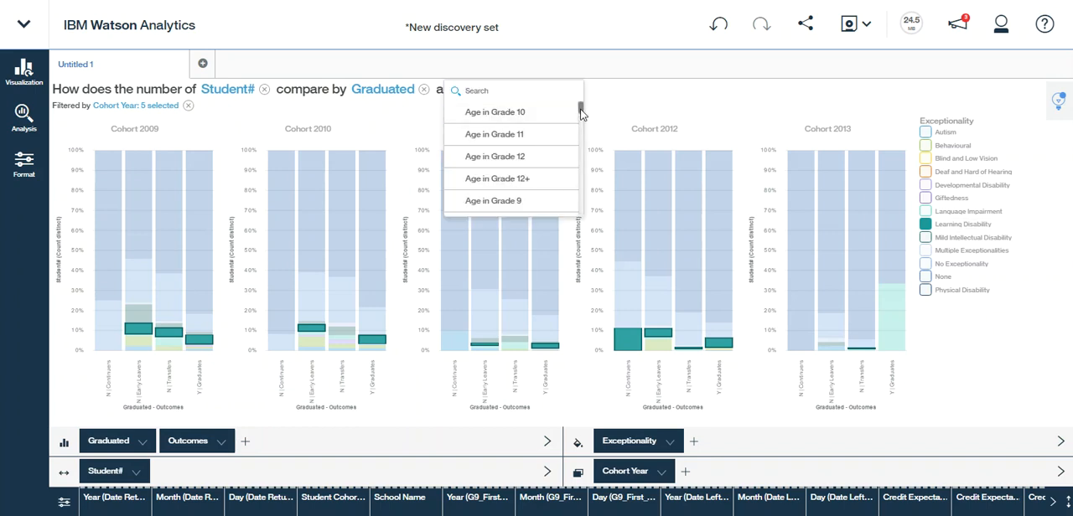
left_click_drag(581, 108, 580, 189)
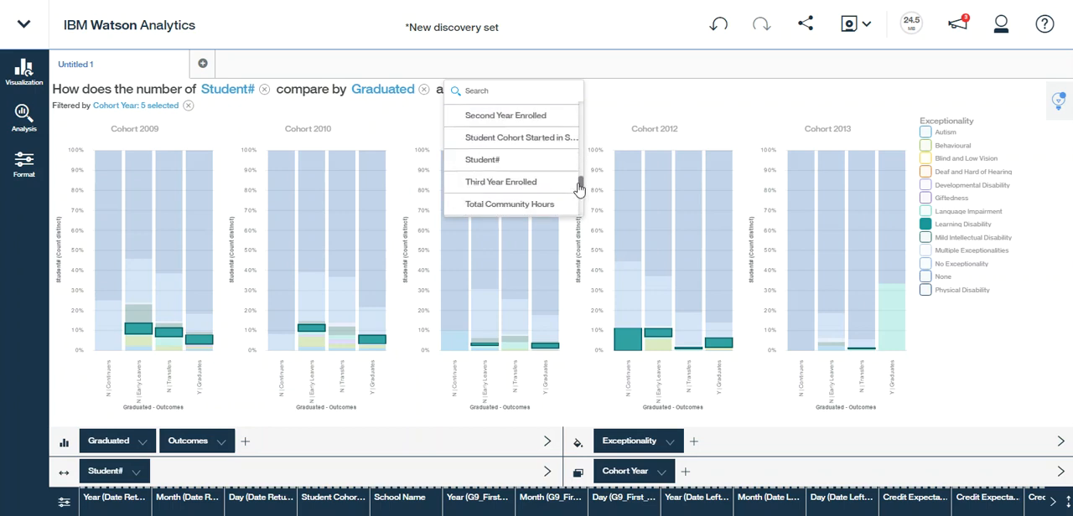
left_click_drag(579, 189, 579, 181)
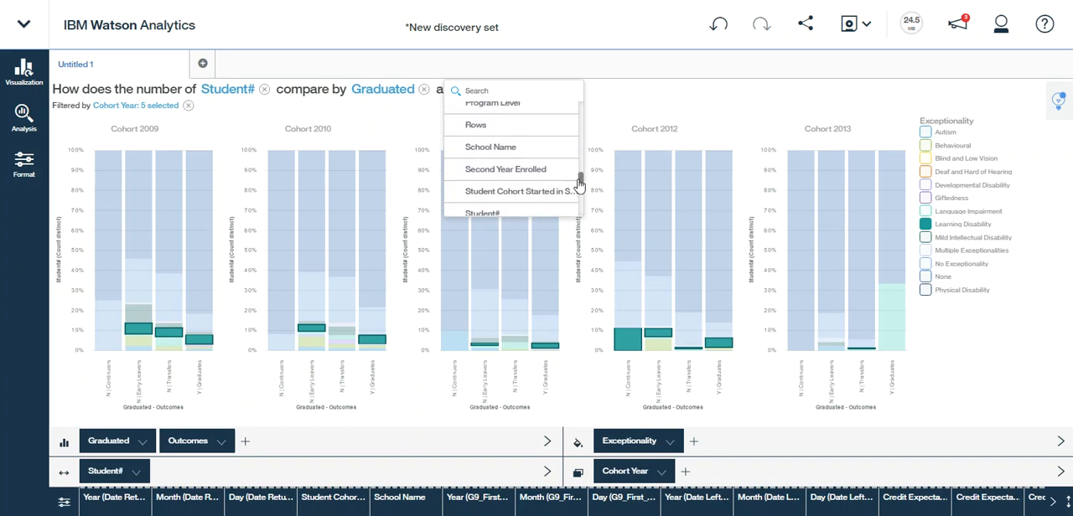
left_click(472, 157)
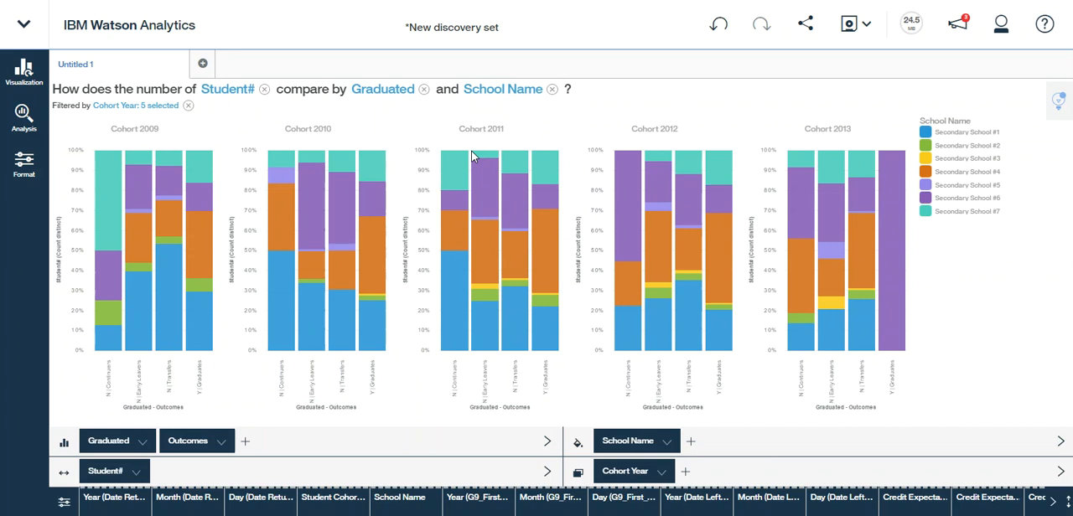
Highlight Secondary School #1 through Secondary School #5 one after another in the cohort charts to compare their shares
left_click(962, 134)
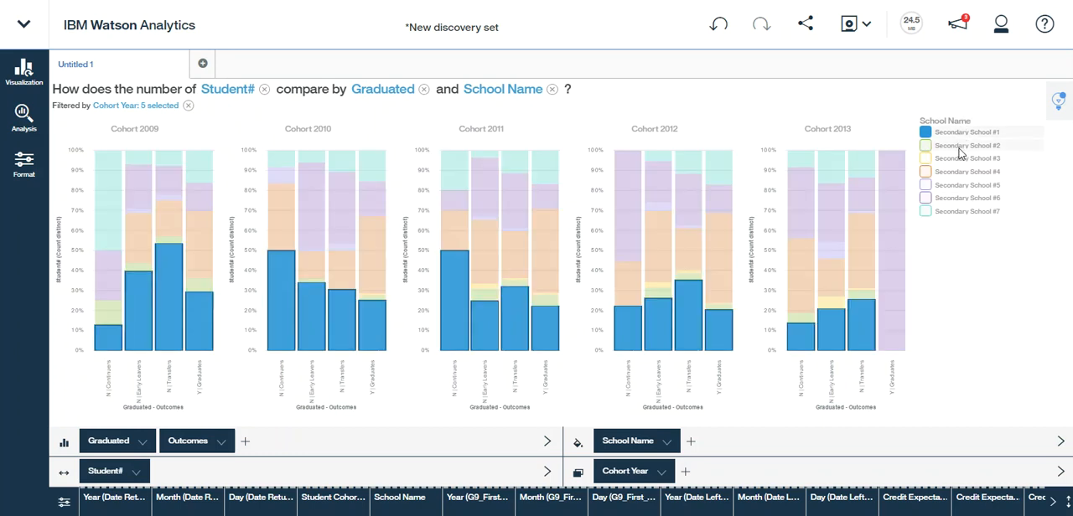
left_click(962, 149)
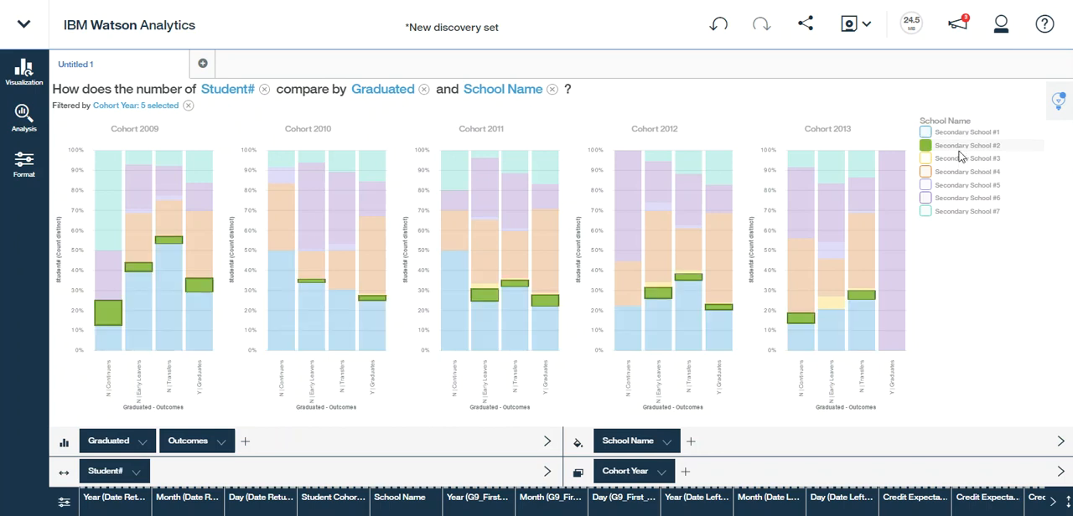
left_click(960, 163)
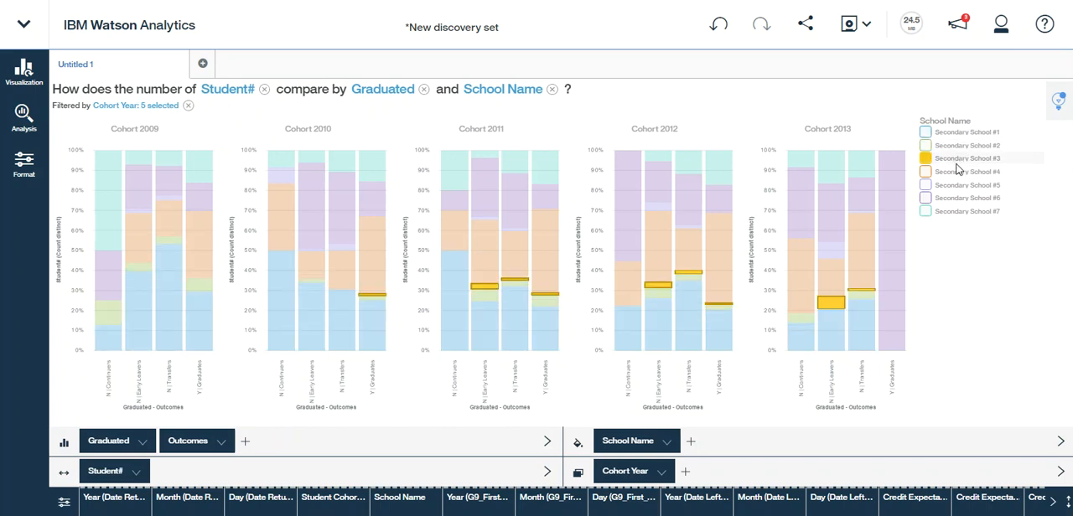
left_click(954, 176)
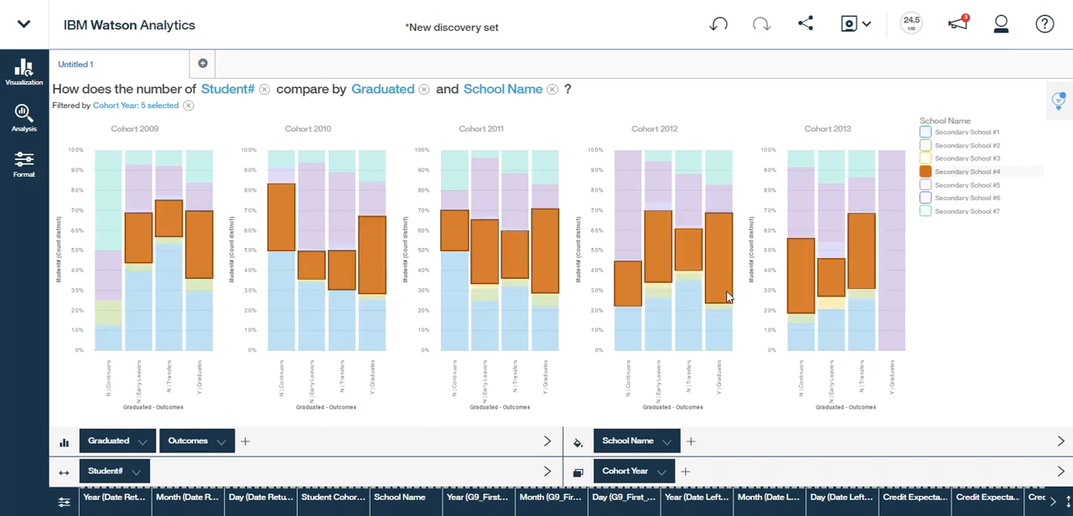
left_click(972, 186)
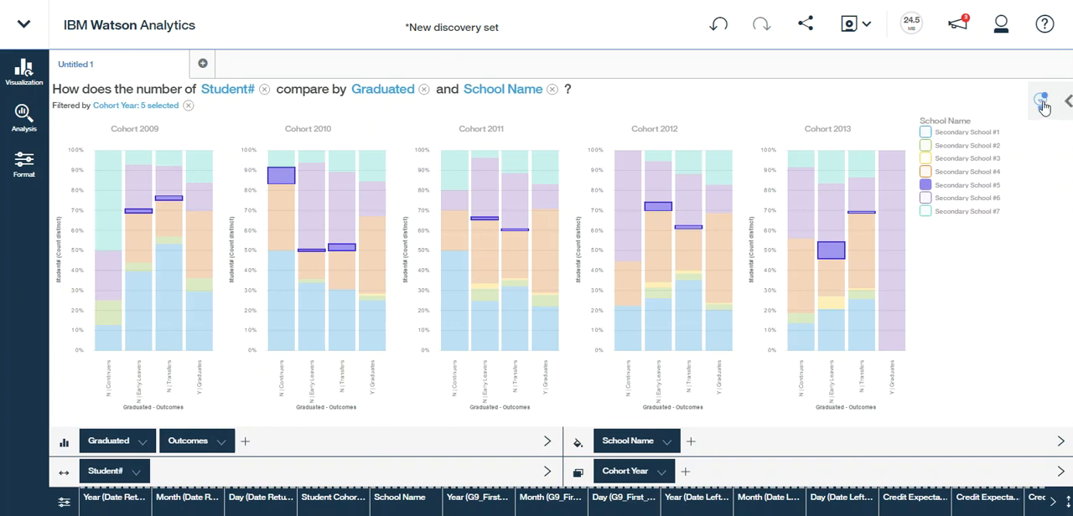
Open the suggested discovery on Number of Years with the Same School Board Before Grade 9? by Cohort Year
left_click(1041, 102)
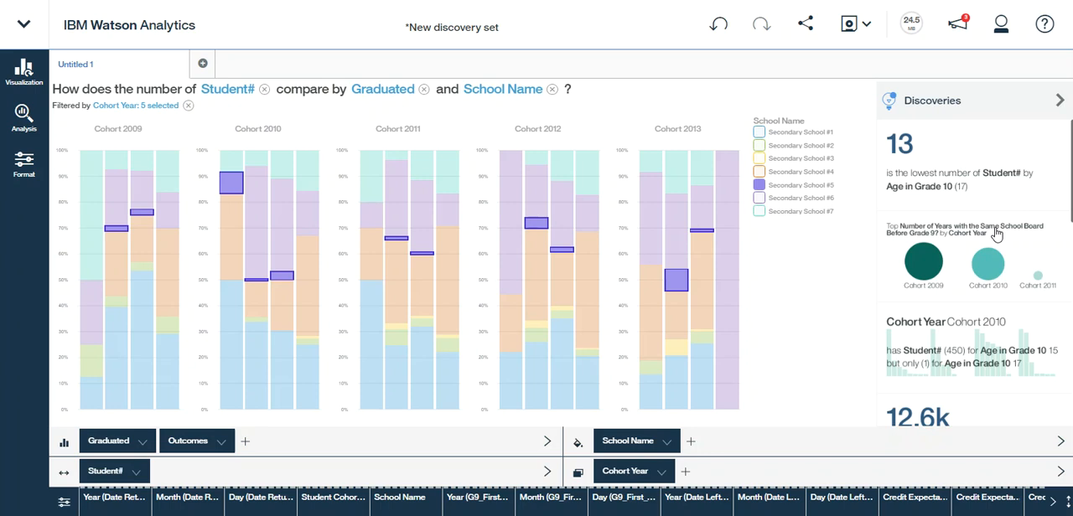
left_click(949, 266)
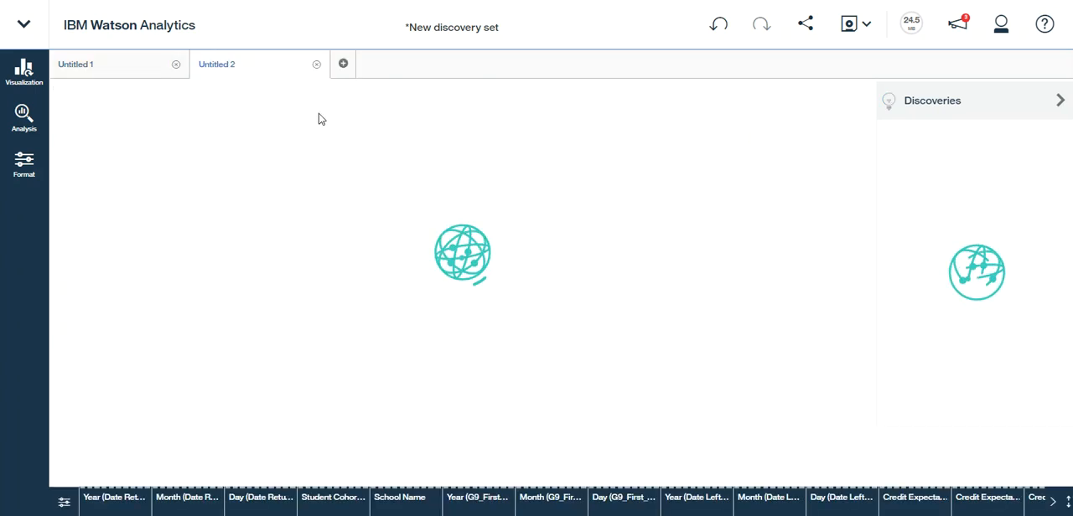
left_click(93, 66)
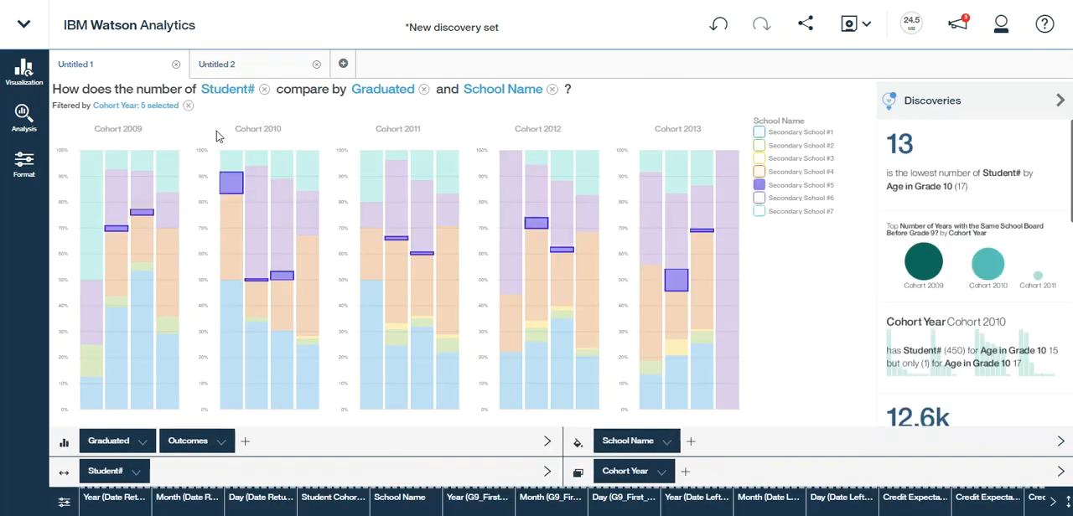
left_click(239, 67)
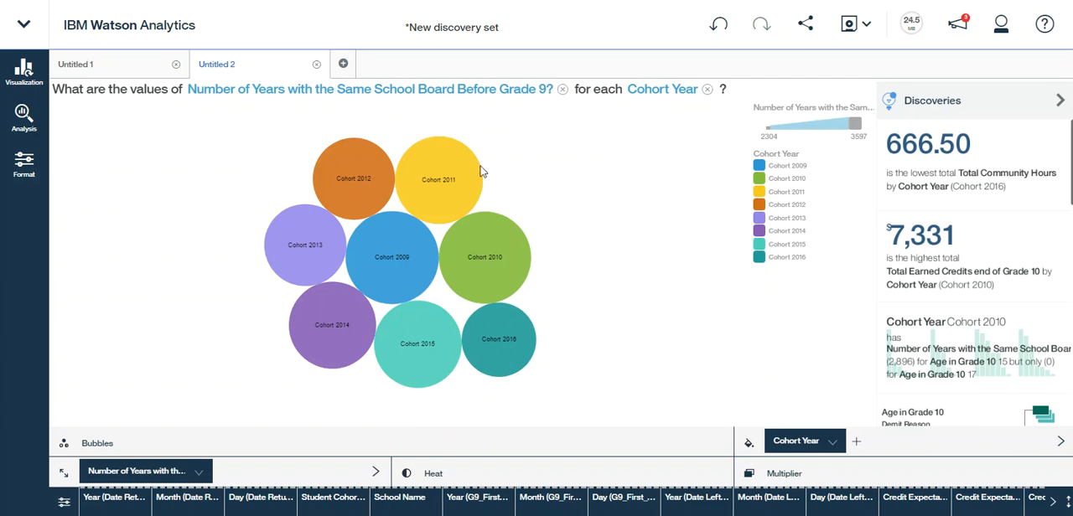
Set the default aggregation of Number of Years with the Same School Board Before Grade 9? to Average
mouse_move(448, 181)
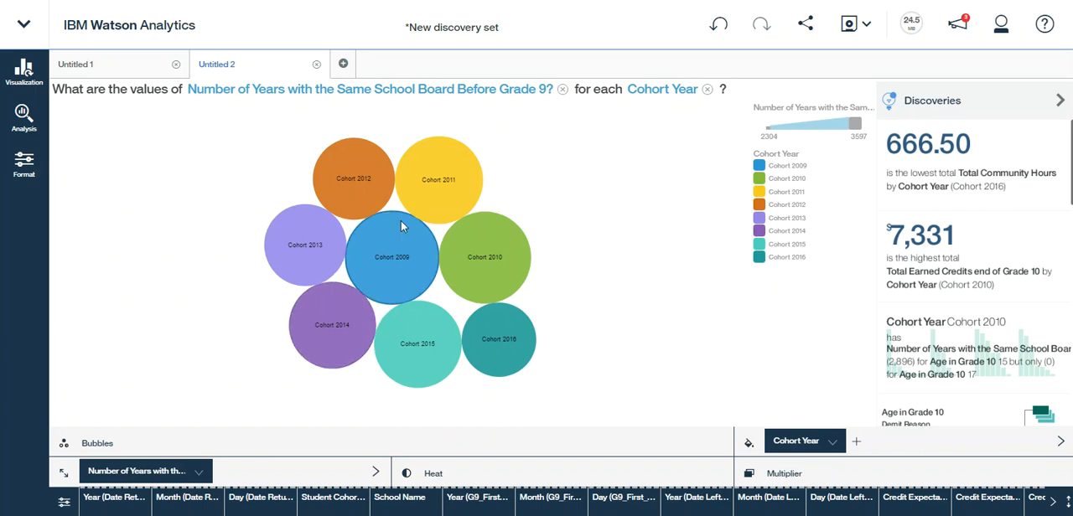
left_click(481, 90)
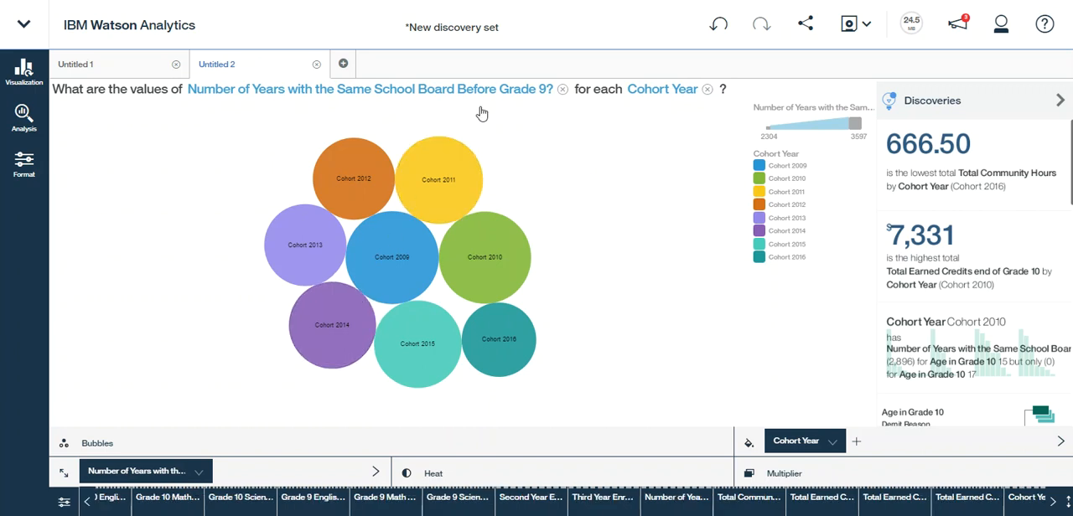
left_click(665, 501)
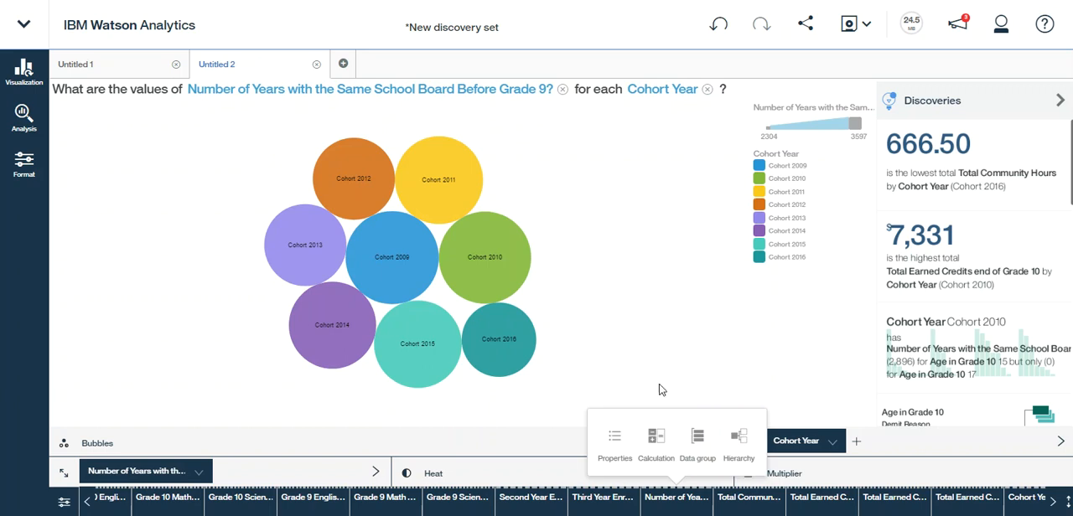
left_click(612, 441)
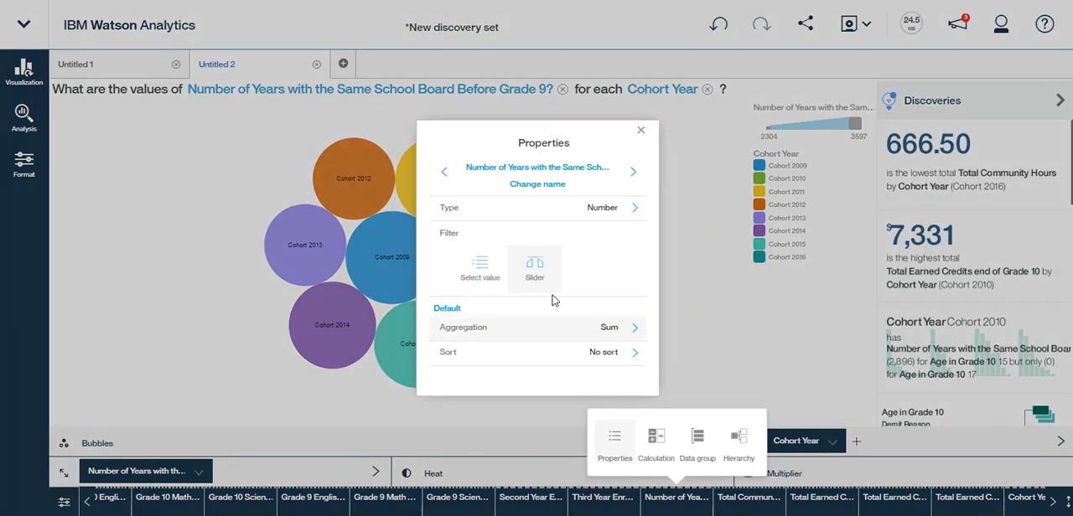
left_click(636, 334)
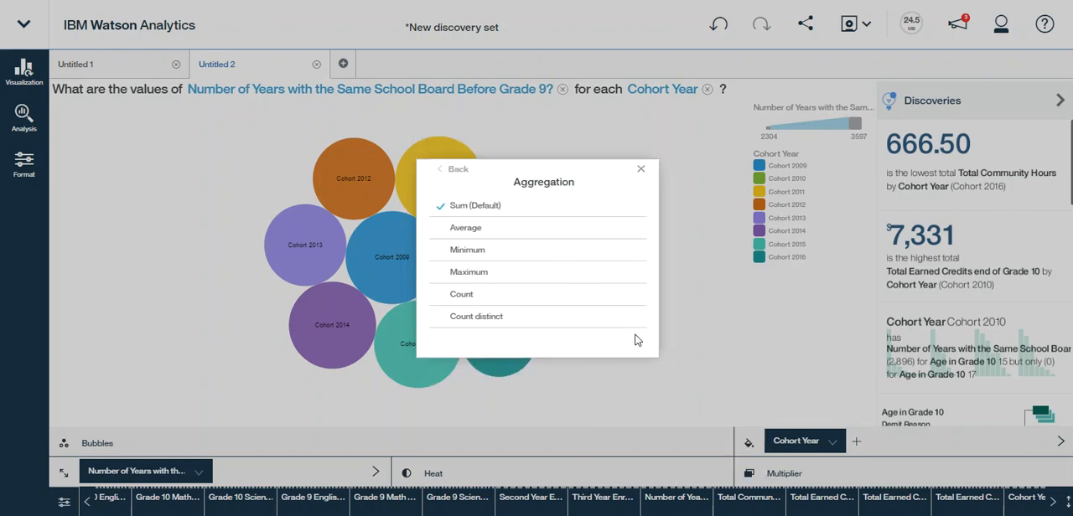
left_click(465, 229)
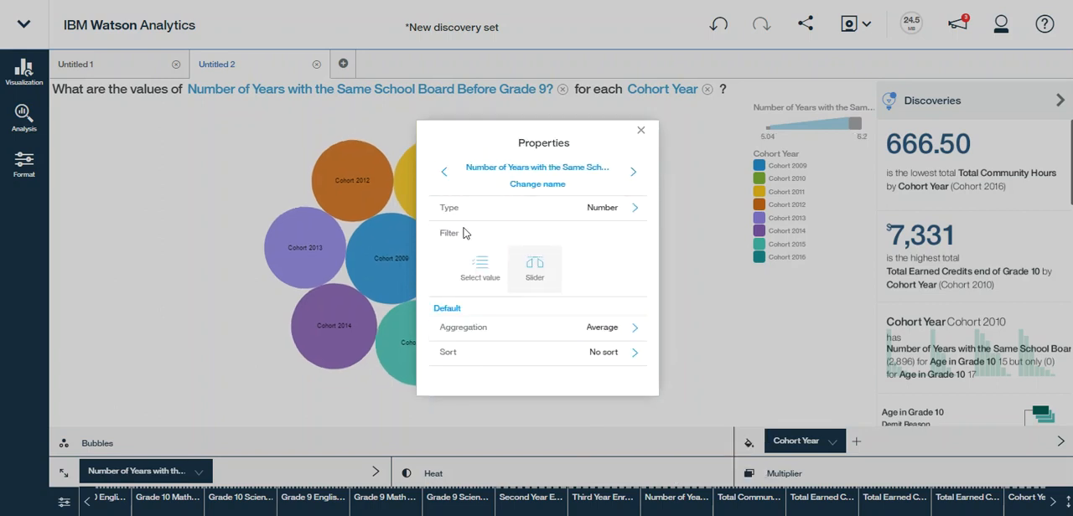
left_click(641, 130)
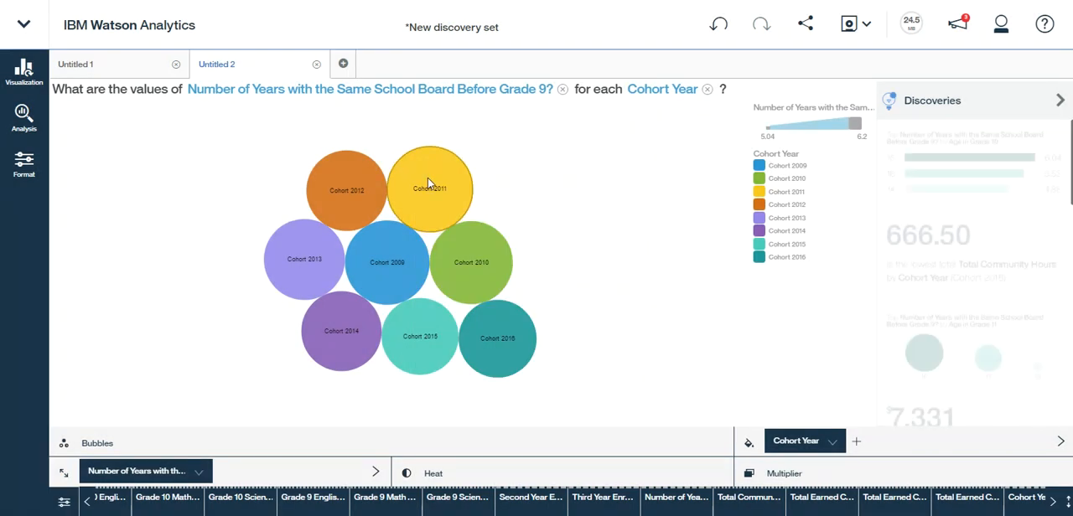
Inspect the cohort bubbles' averages and open the suggested discovery comparing years with the same school board by Age in Grade 10
mouse_move(427, 177)
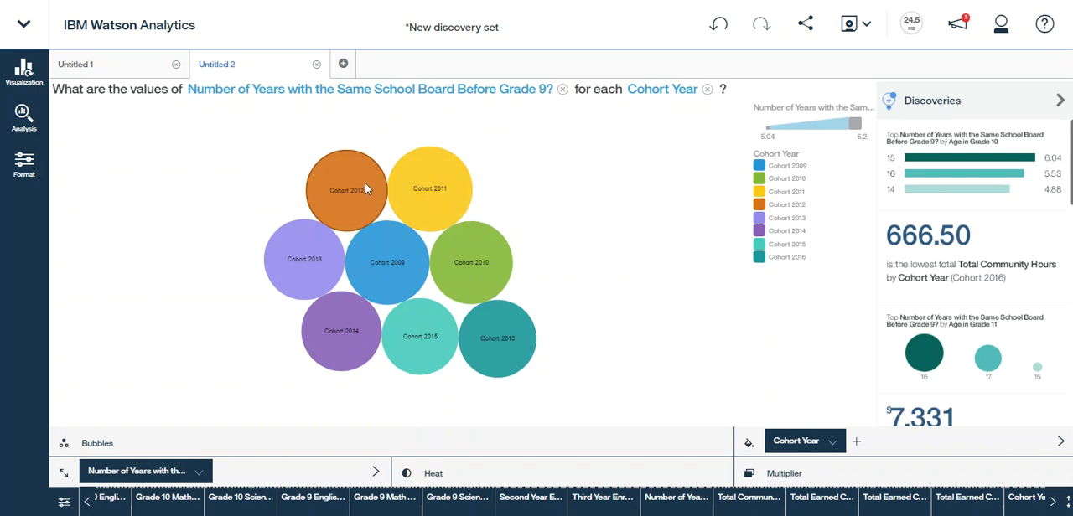
mouse_move(355, 188)
mouse_move(440, 203)
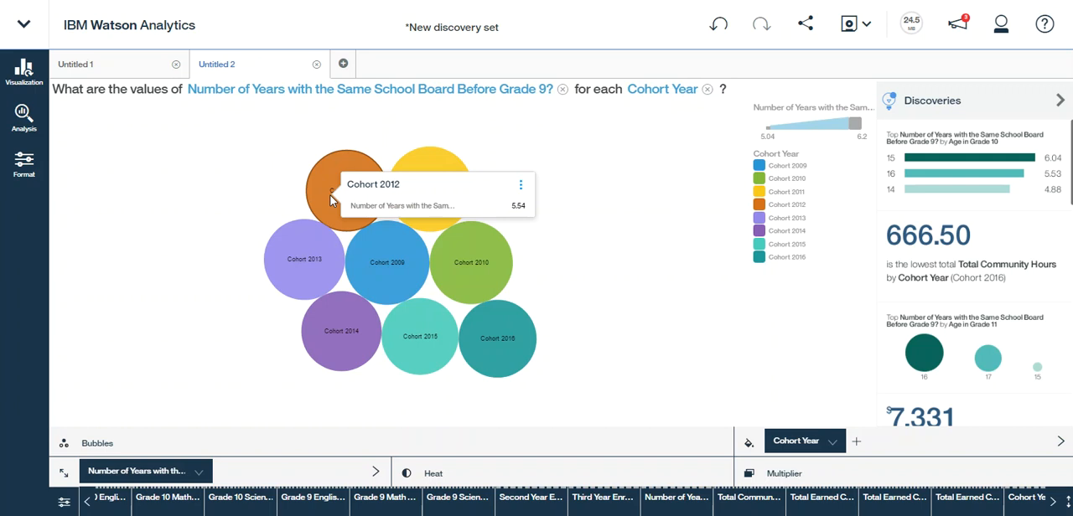
mouse_move(317, 273)
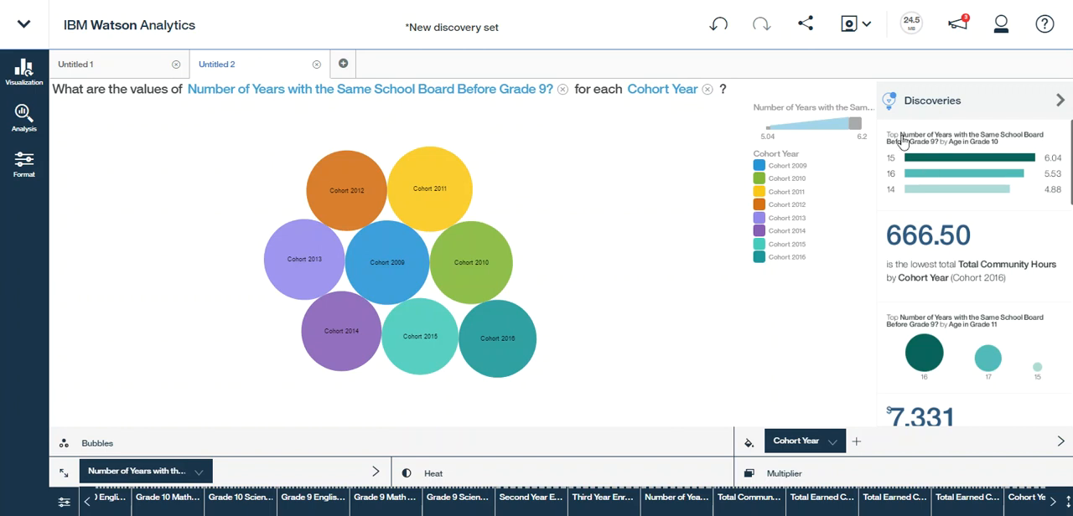
left_click(950, 159)
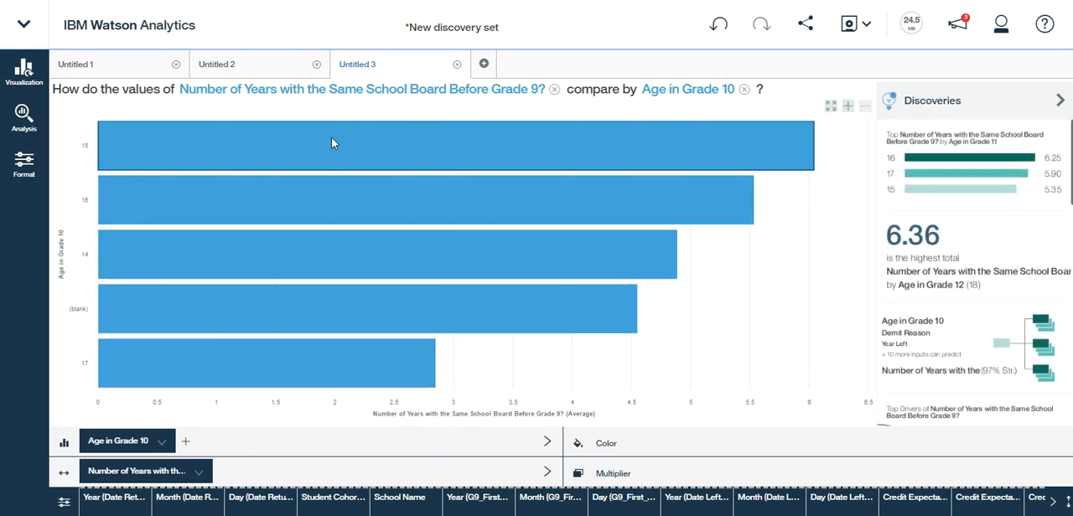
Ask "what drives graduated" in a new discovery and open the suggested question on what drives Graduated
mouse_move(250, 177)
mouse_move(752, 154)
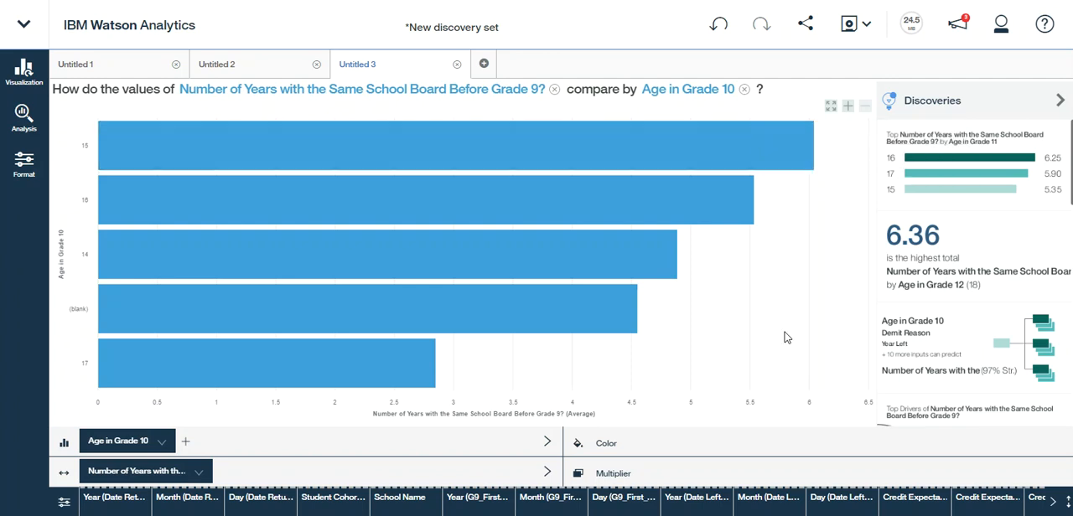
mouse_move(788, 148)
left_click(484, 66)
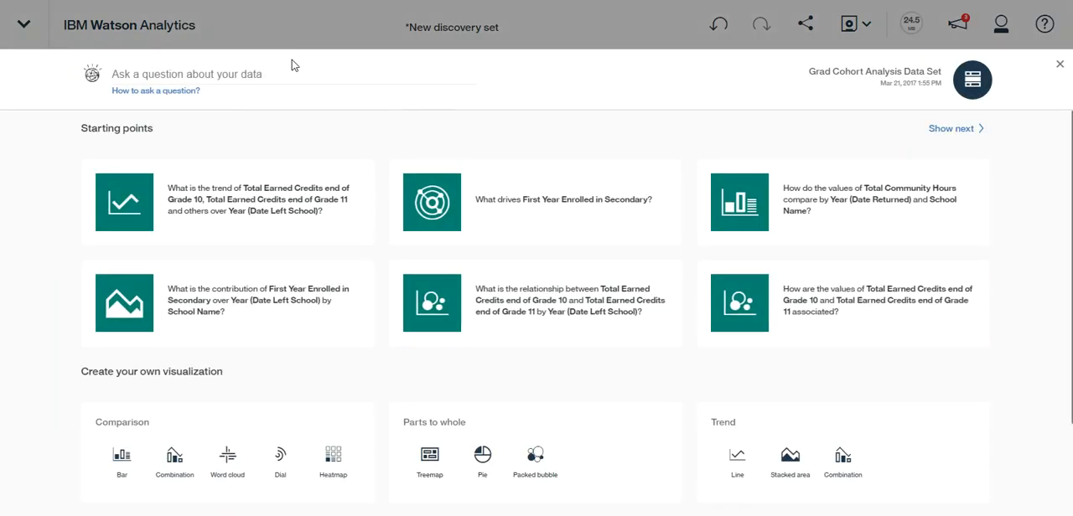
left_click(165, 75)
type("what drives graduated")
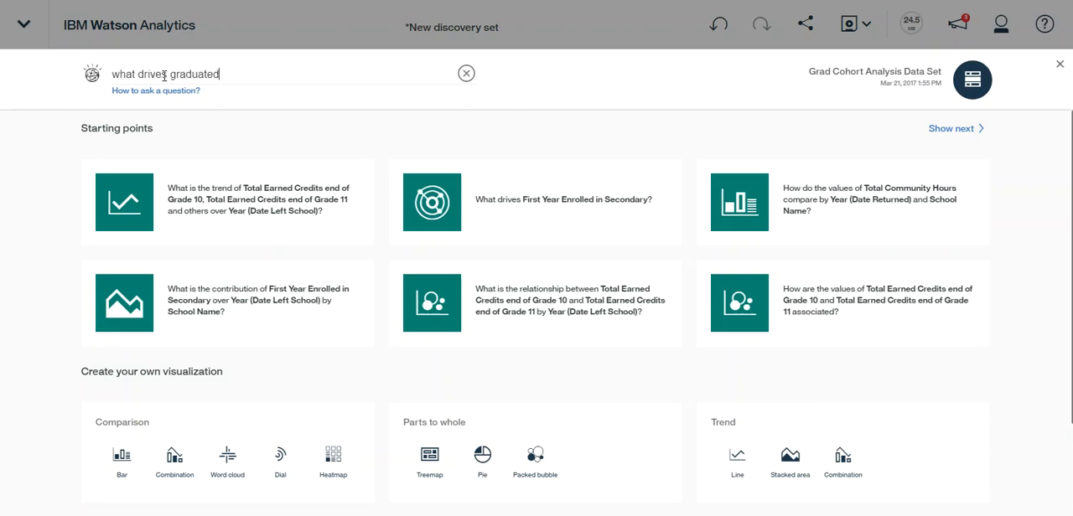
key("Return")
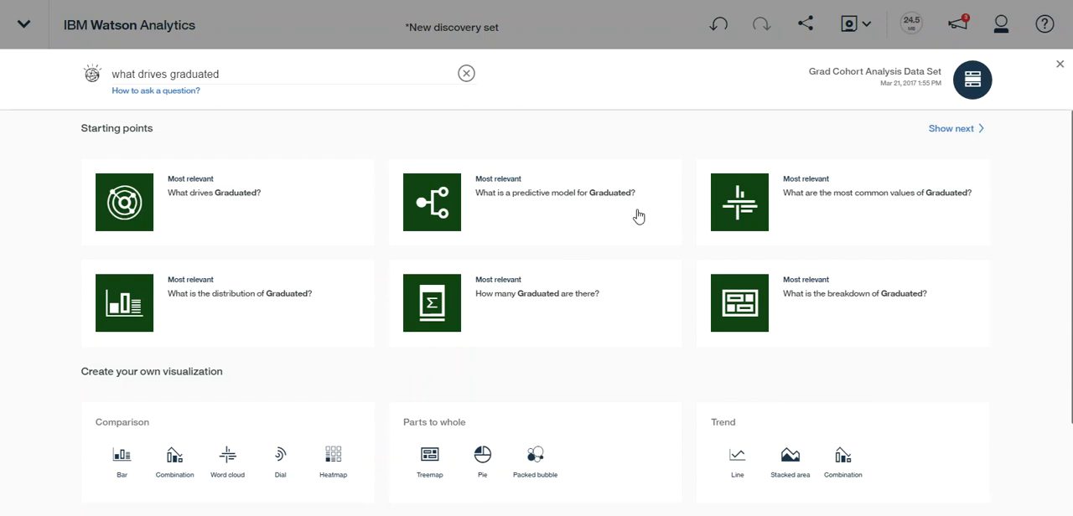
left_click(191, 195)
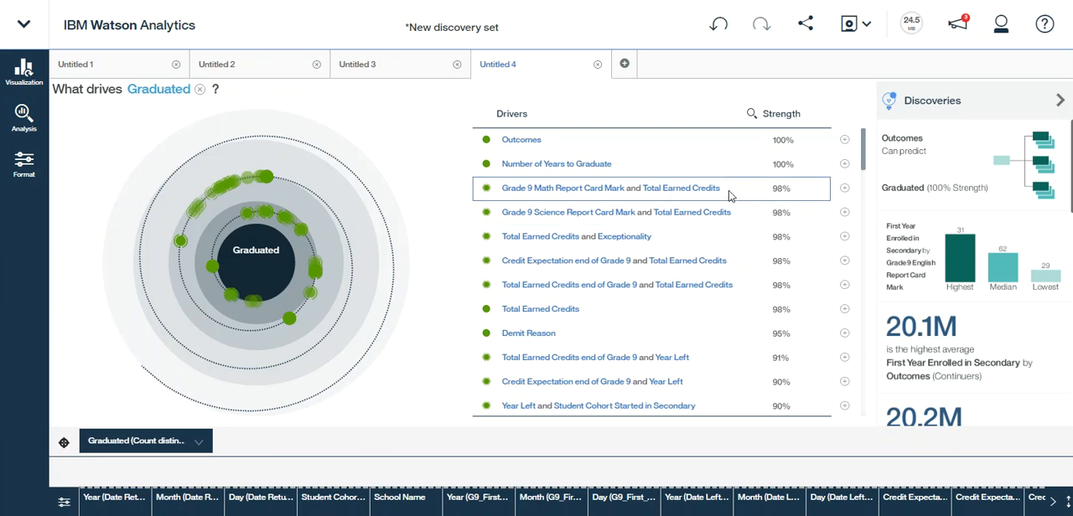
Open the driver detail for Grade 9 Math Report Card Mark and Total Earned Credits, checking back on the drivers overview
left_click(844, 192)
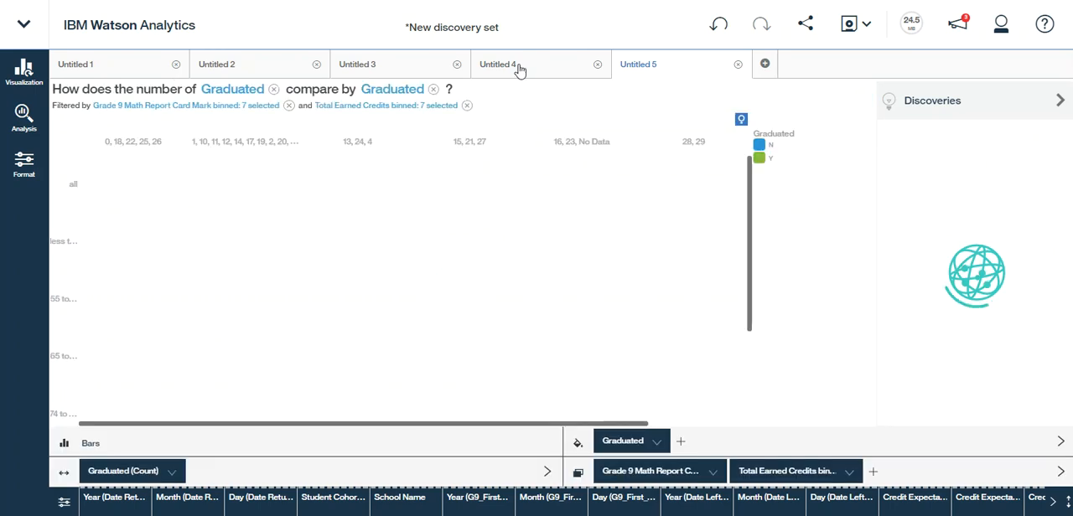
left_click(519, 70)
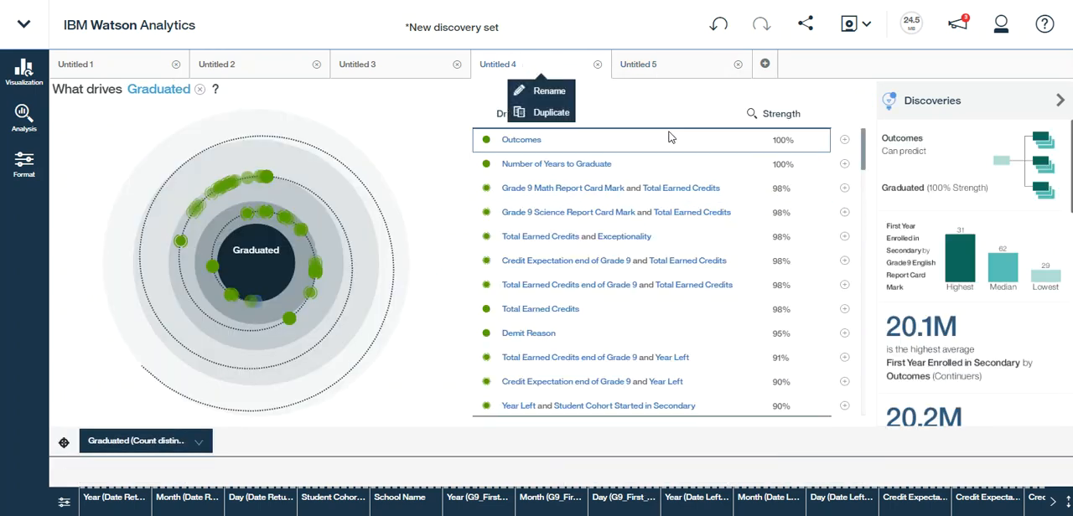
left_click(646, 68)
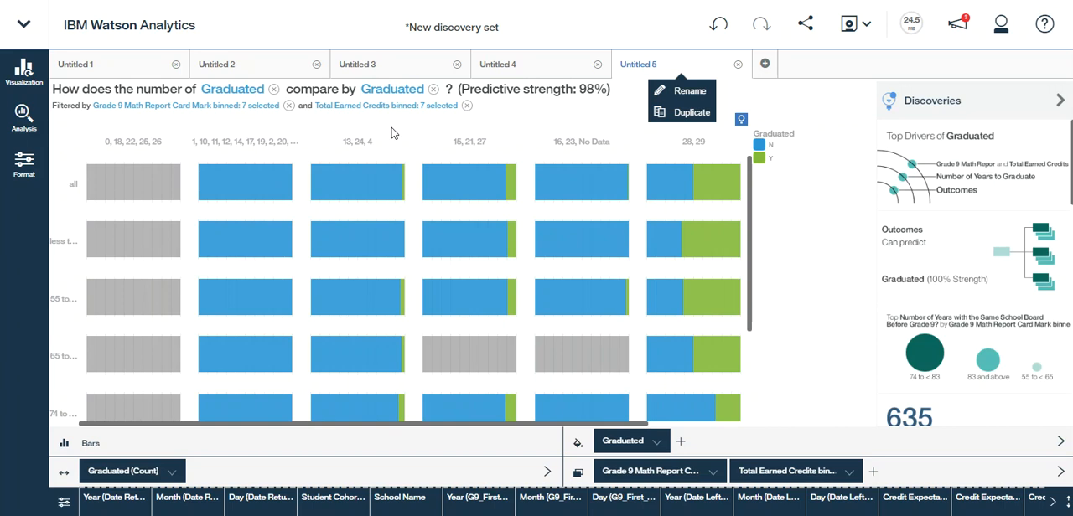
Highlight the Graduated value Y and examine its share across all math mark and earned credit bins
left_click(760, 158)
left_click_drag(752, 191, 754, 287)
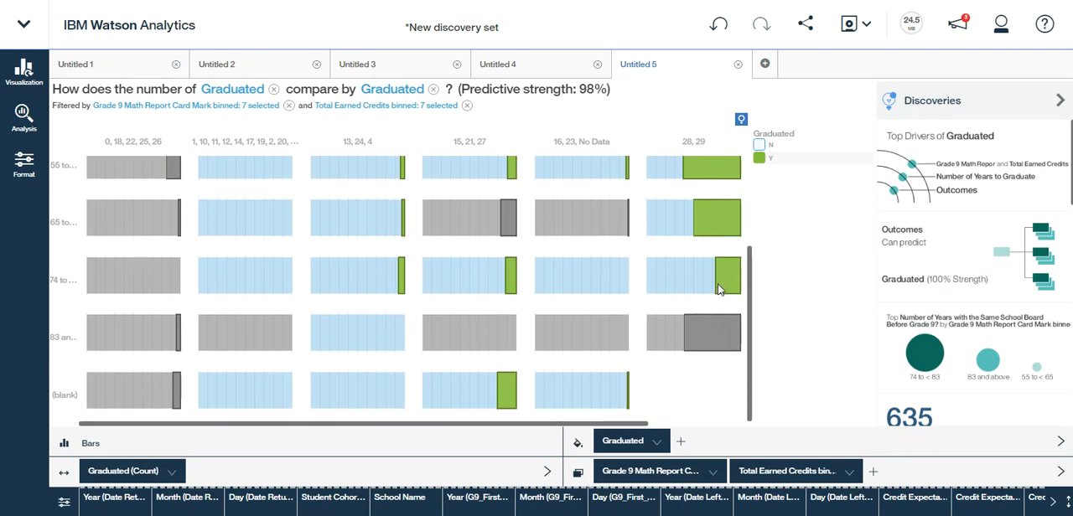
left_click_drag(752, 350, 746, 218)
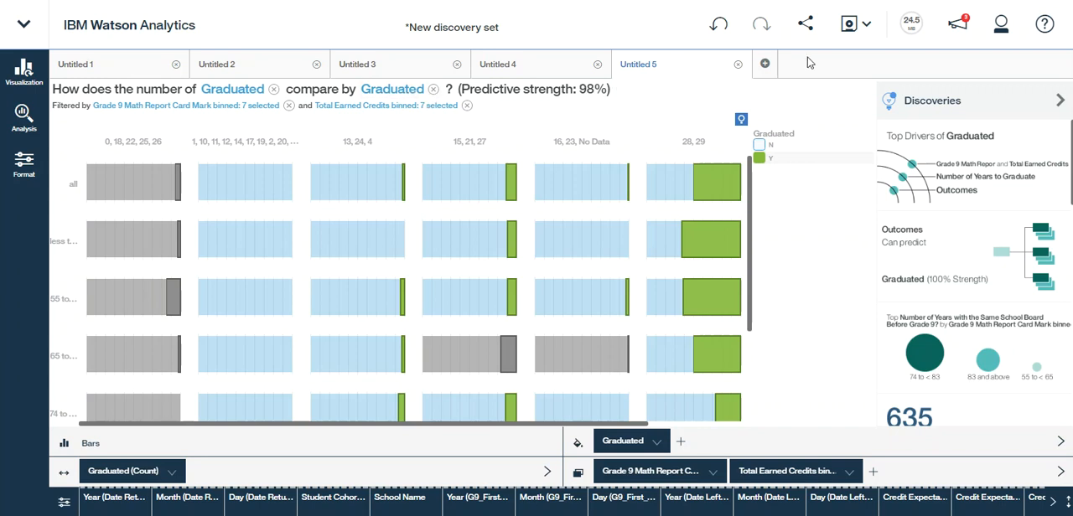
Start sharing the Graduated comparison chart by email and enter the recipient's email address
left_click(804, 30)
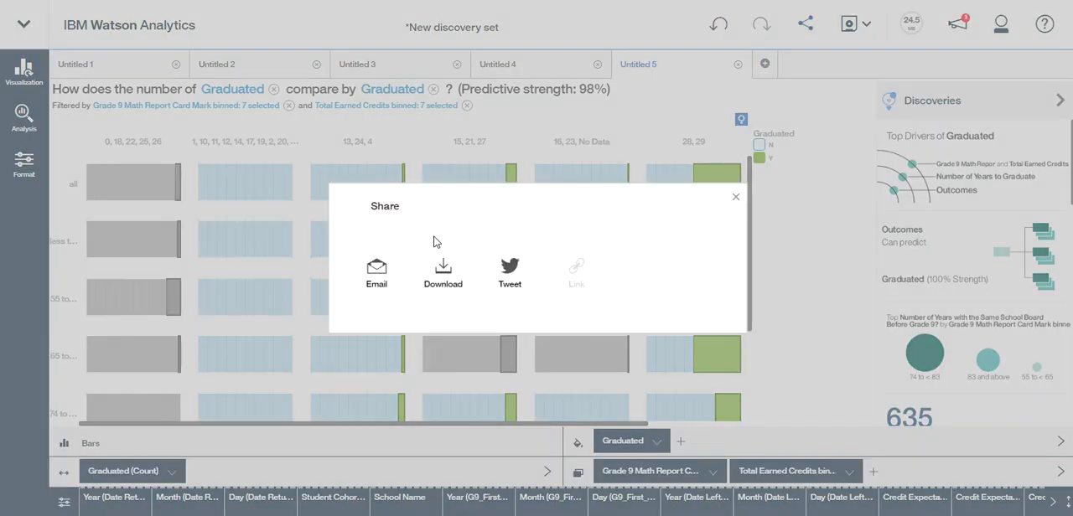
left_click(376, 270)
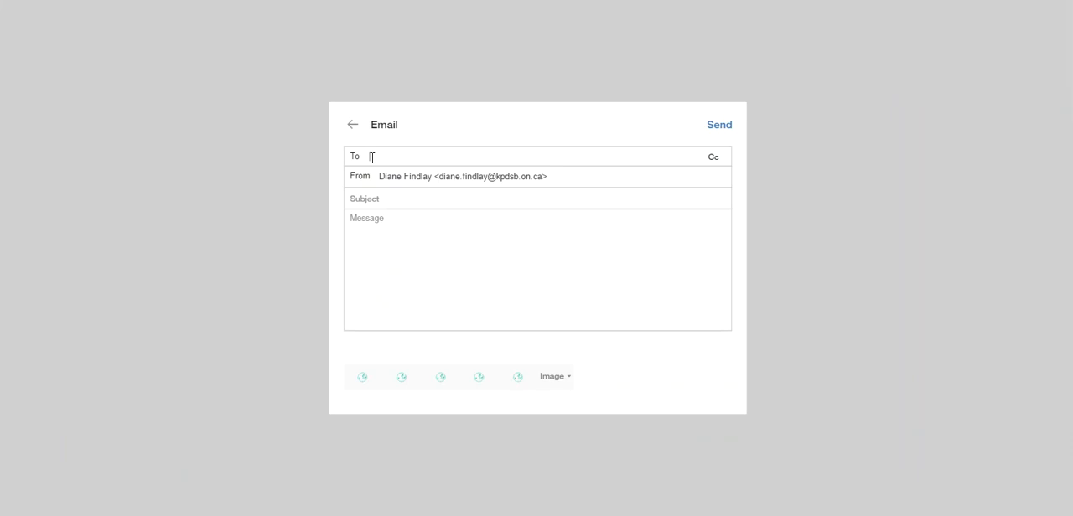
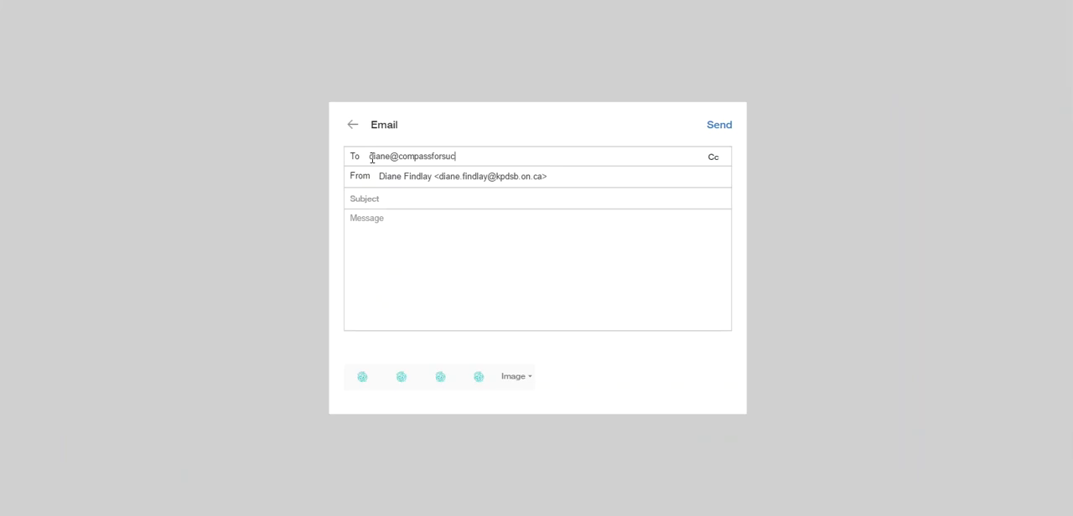
Write the message "This is interesting. Let's discuss at our meeting today!" and send the email
left_click(375, 221)
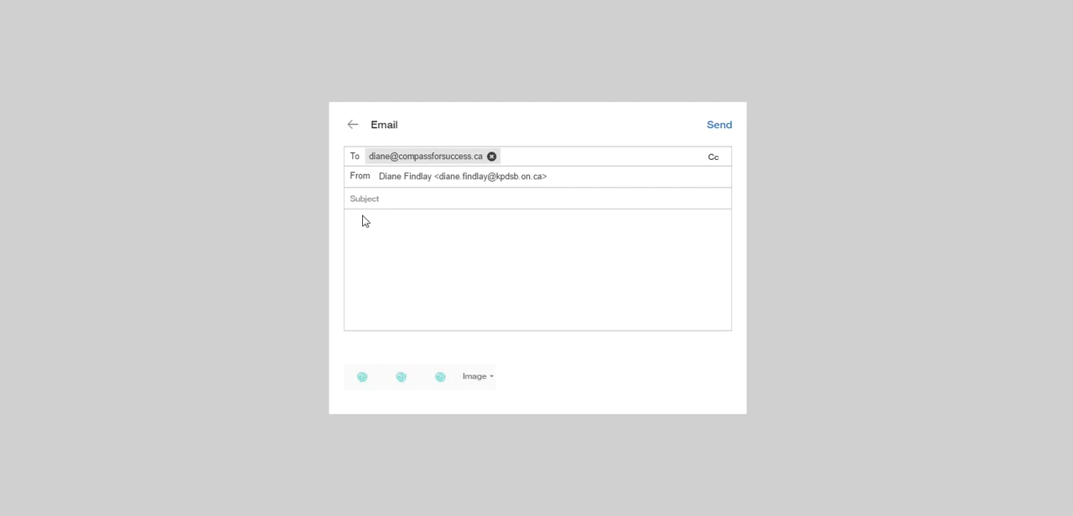
type("This is interesting.  Let's di")
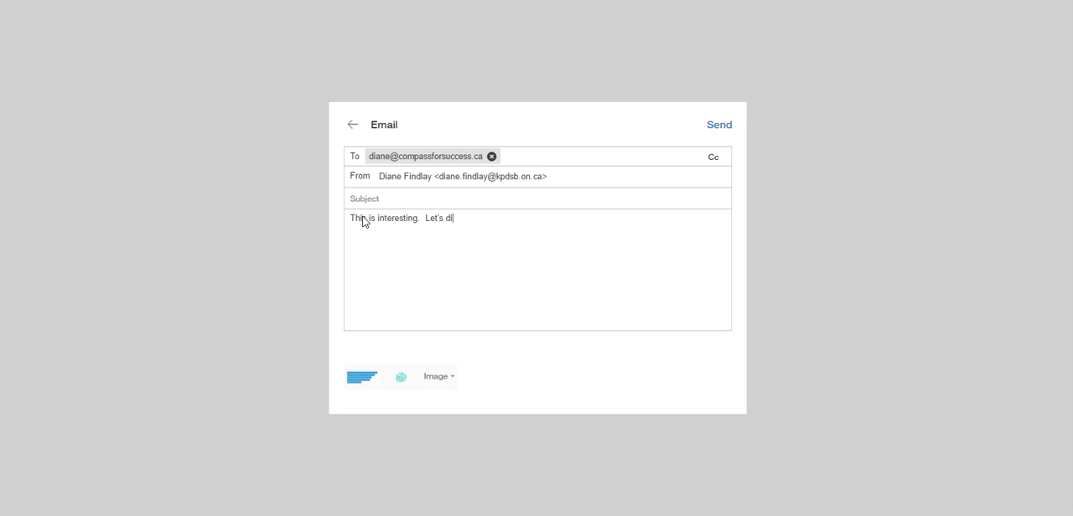
type("scuss at our meeting today!")
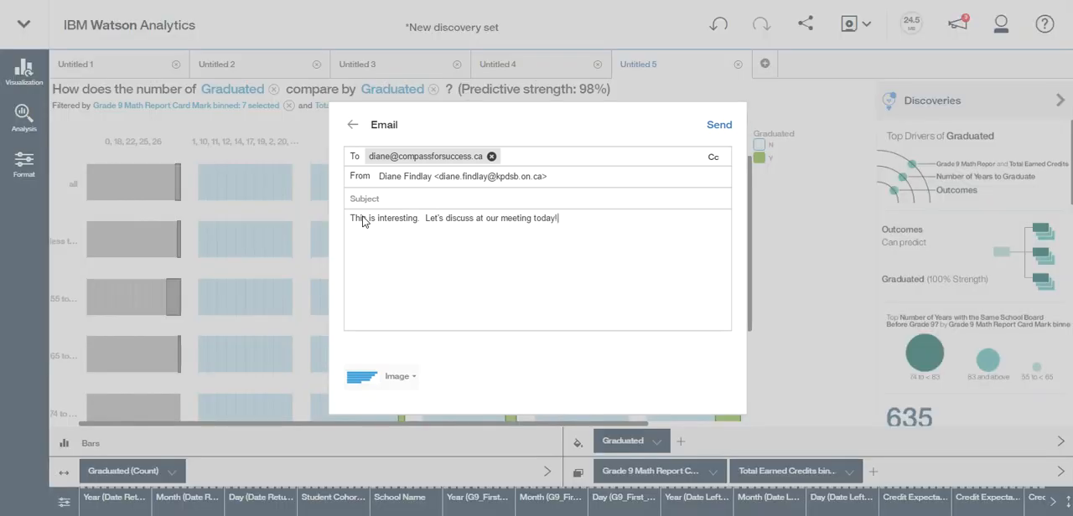
left_click(717, 127)
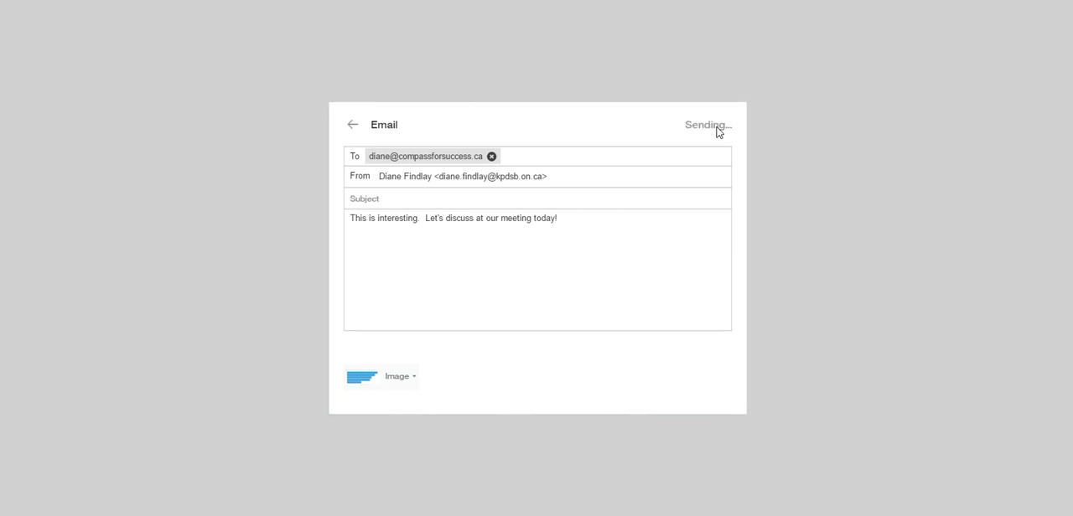